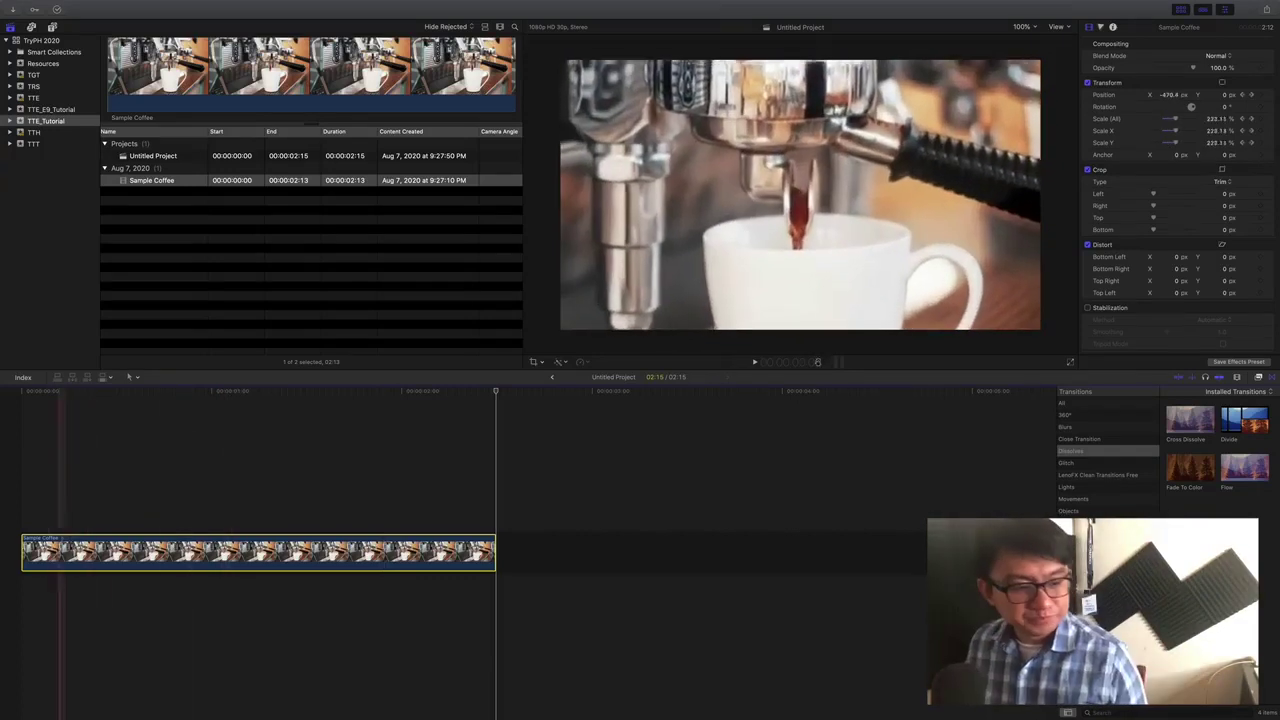
Remove the Position and Scale keyframes at the start of the Sample Coffee clip, restoring 0 px position and 100% scale
{"action": "left_click", "coordinate": [29, 442]}
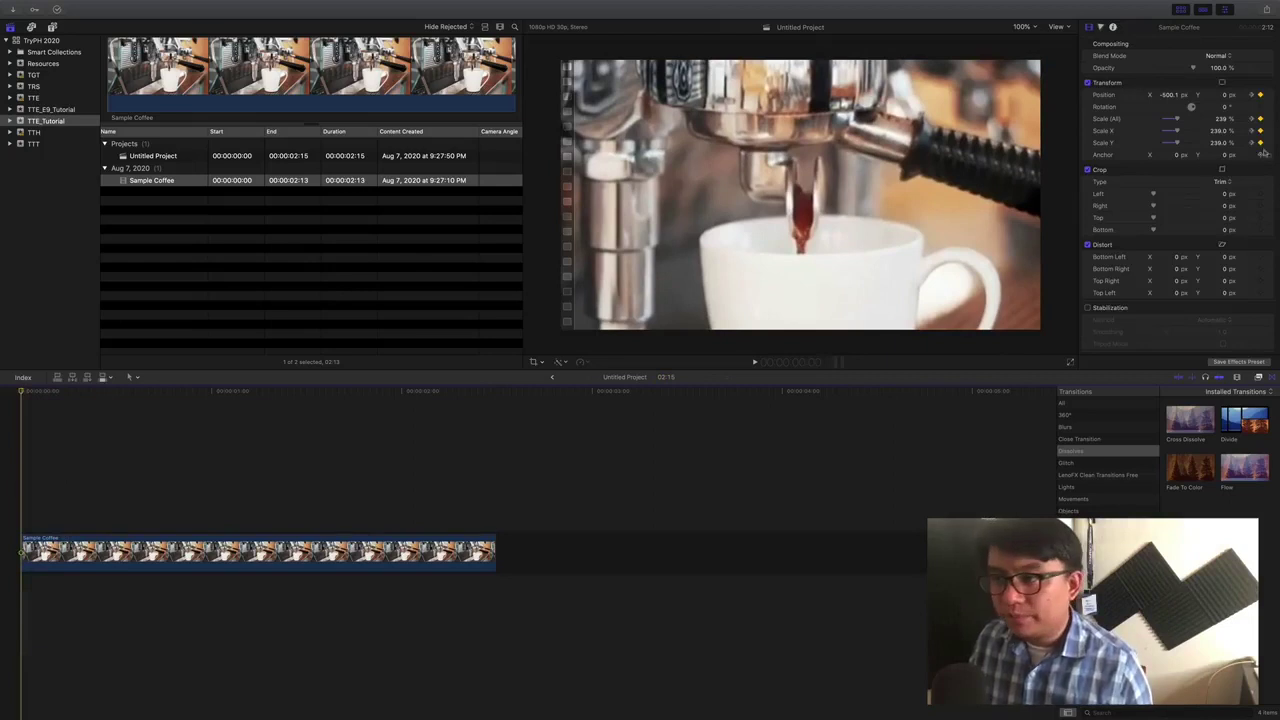
{"action": "left_click", "coordinate": [1260, 94]}
{"action": "left_click", "coordinate": [1260, 118]}
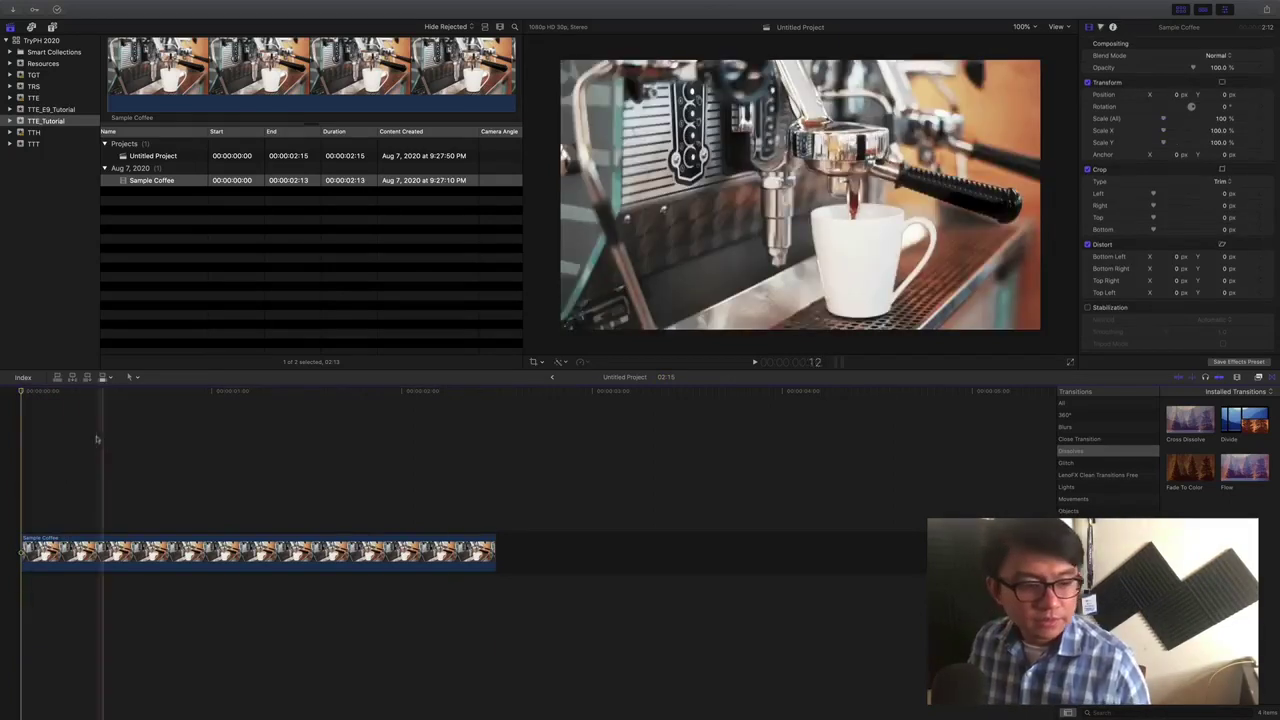
{"action": "left_click", "coordinate": [60, 550]}
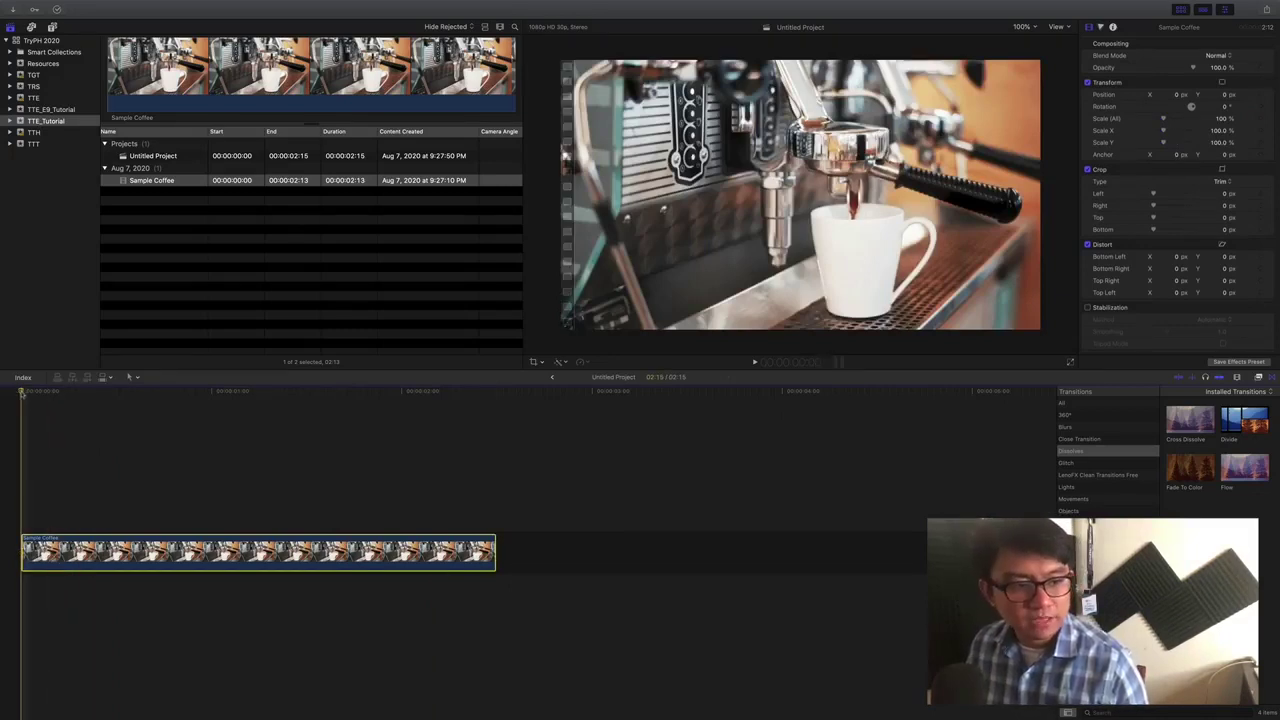
Play the Sample Coffee clip several times from the start to review it without keyframes
{"action": "key", "text": "space"}
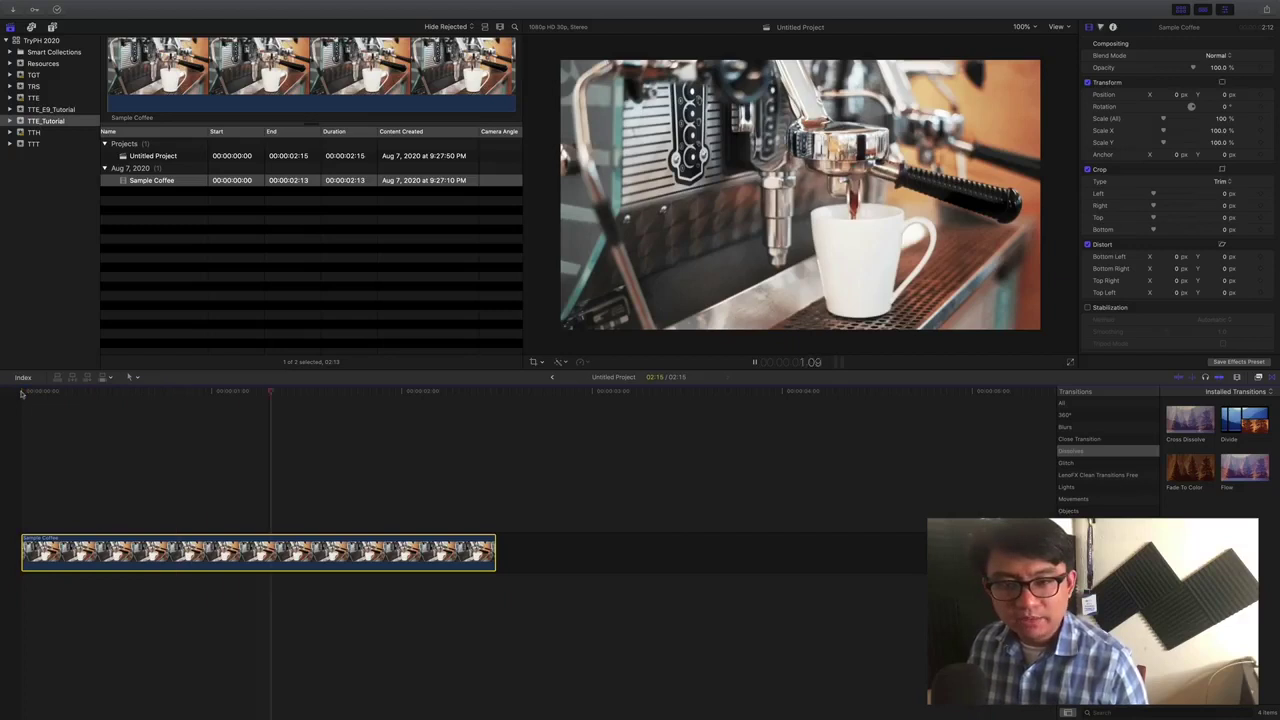
{"action": "key", "text": "space"}
{"action": "left_click", "coordinate": [22, 393]}
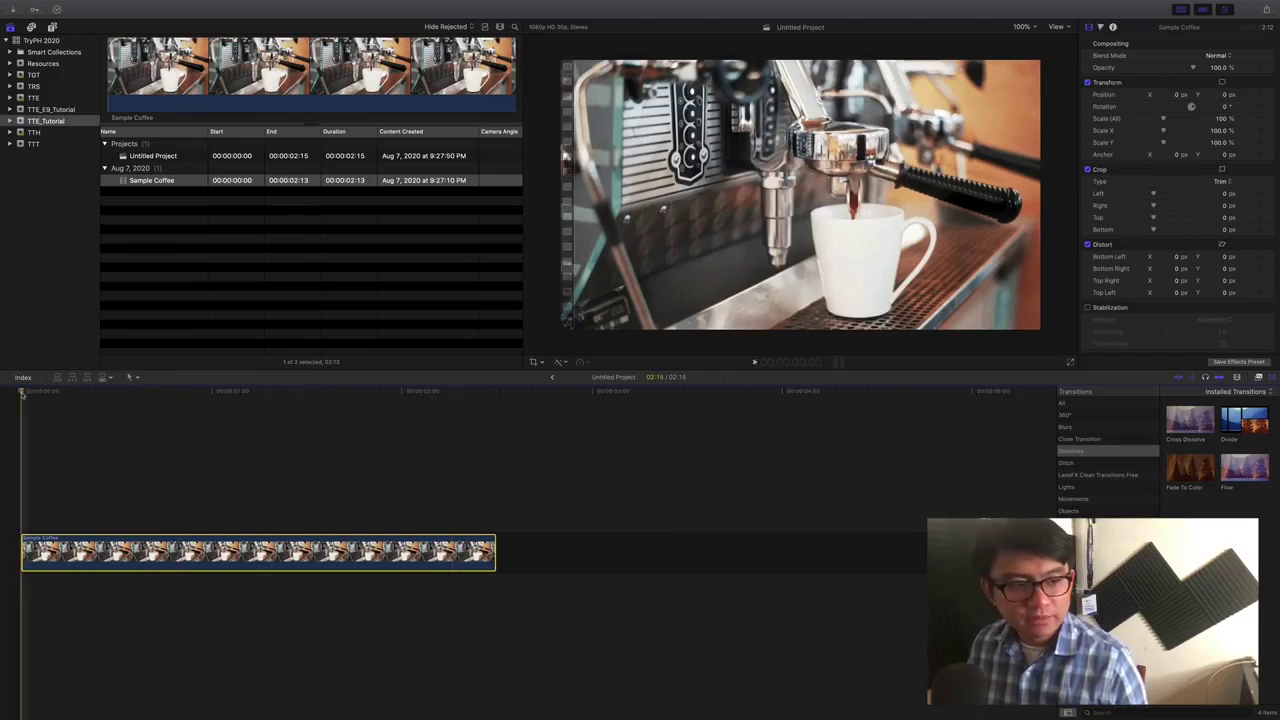
{"action": "key", "text": "space"}
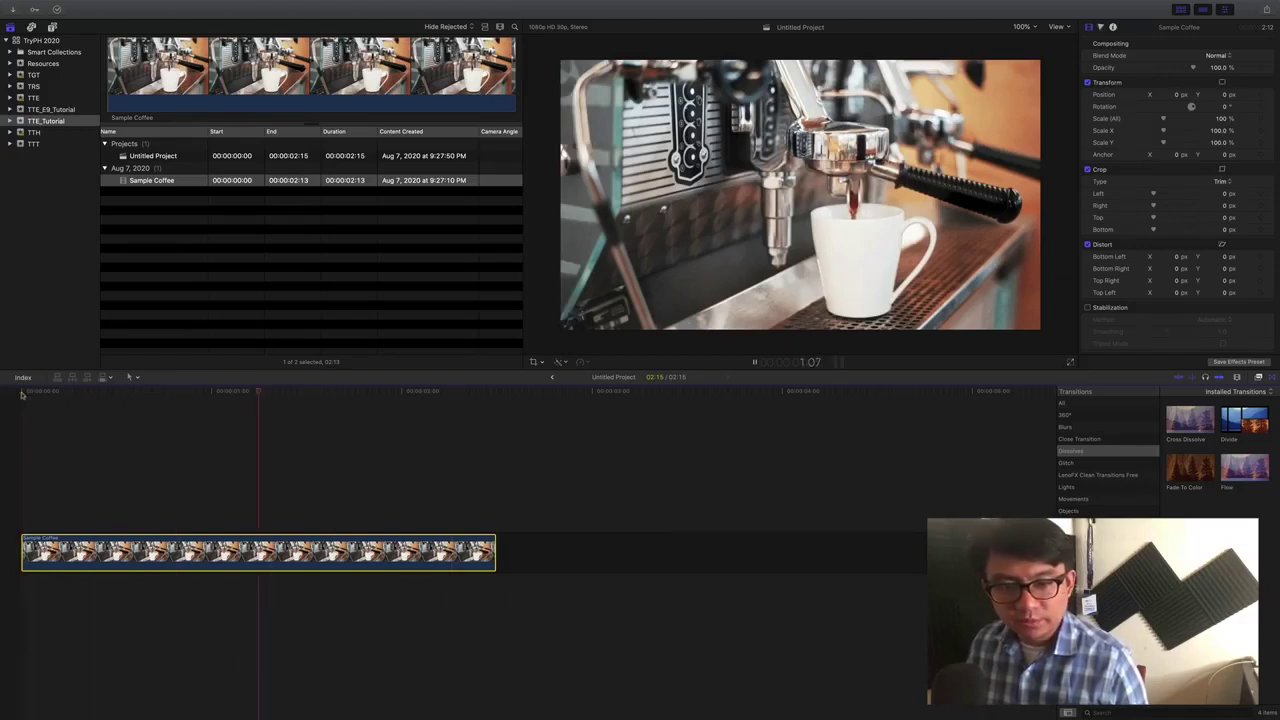
{"action": "left_click", "coordinate": [22, 394]}
{"action": "key", "text": "space"}
{"action": "key", "text": "space"}
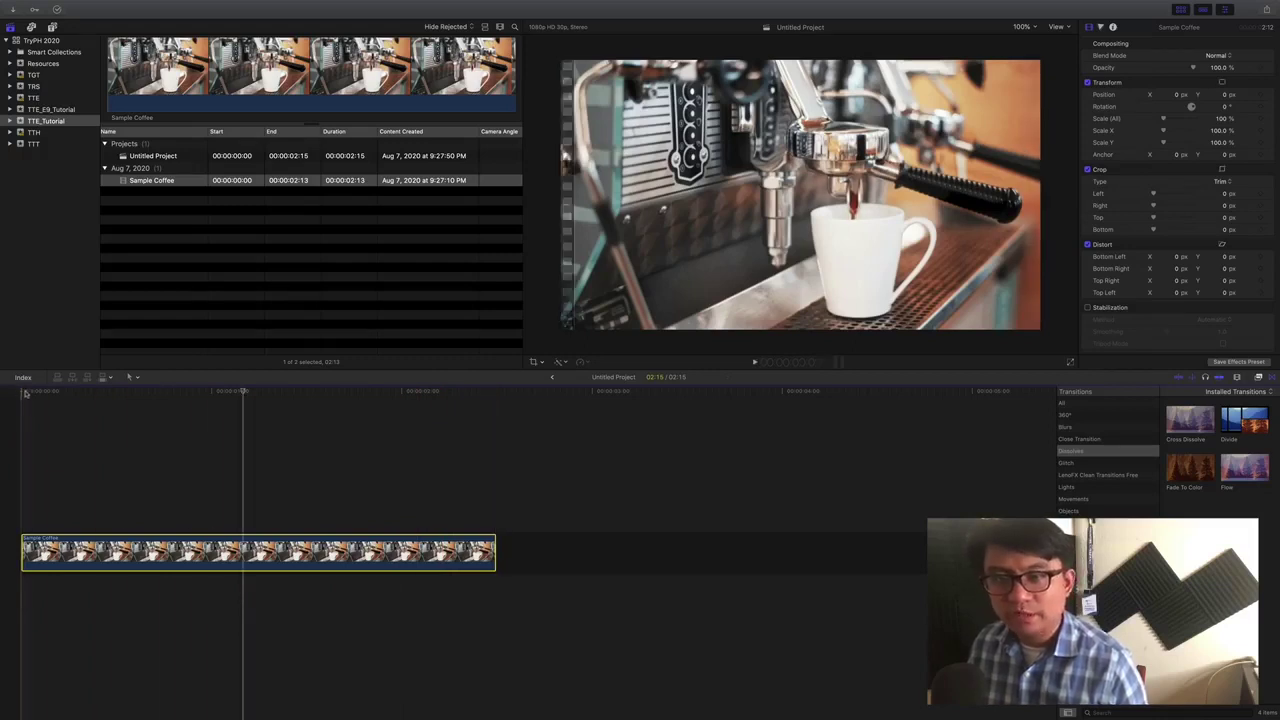
{"action": "left_click", "coordinate": [20, 394]}
{"action": "key", "text": "space"}
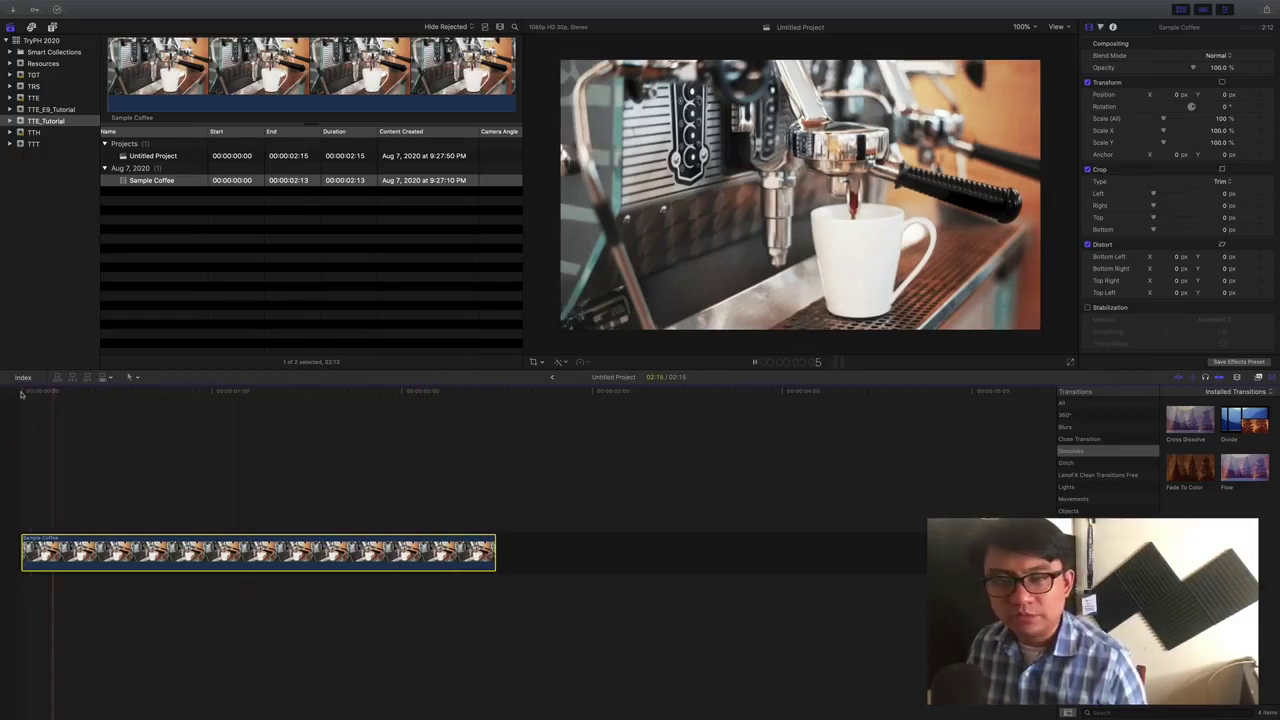
{"action": "key", "text": "space"}
{"action": "left_click", "coordinate": [21, 394]}
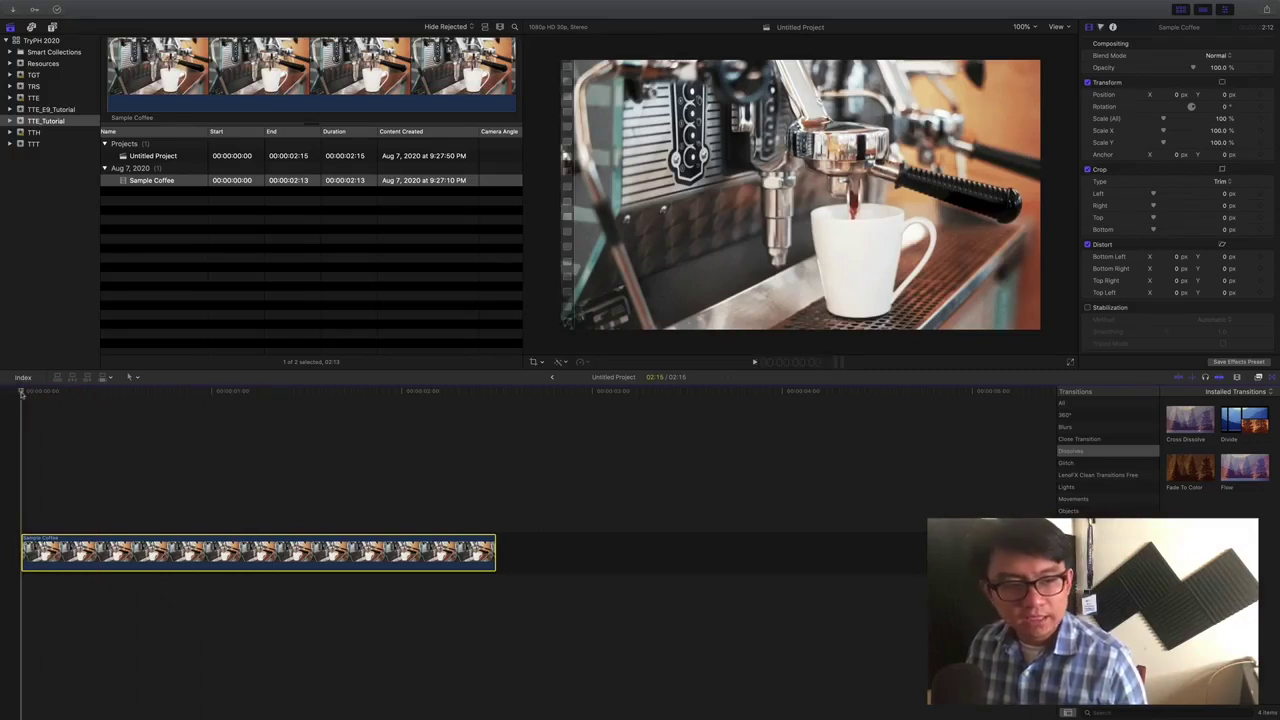
{"action": "key", "text": "space"}
{"action": "key", "text": "space"}
{"action": "left_click", "coordinate": [21, 394]}
{"action": "key", "text": "space"}
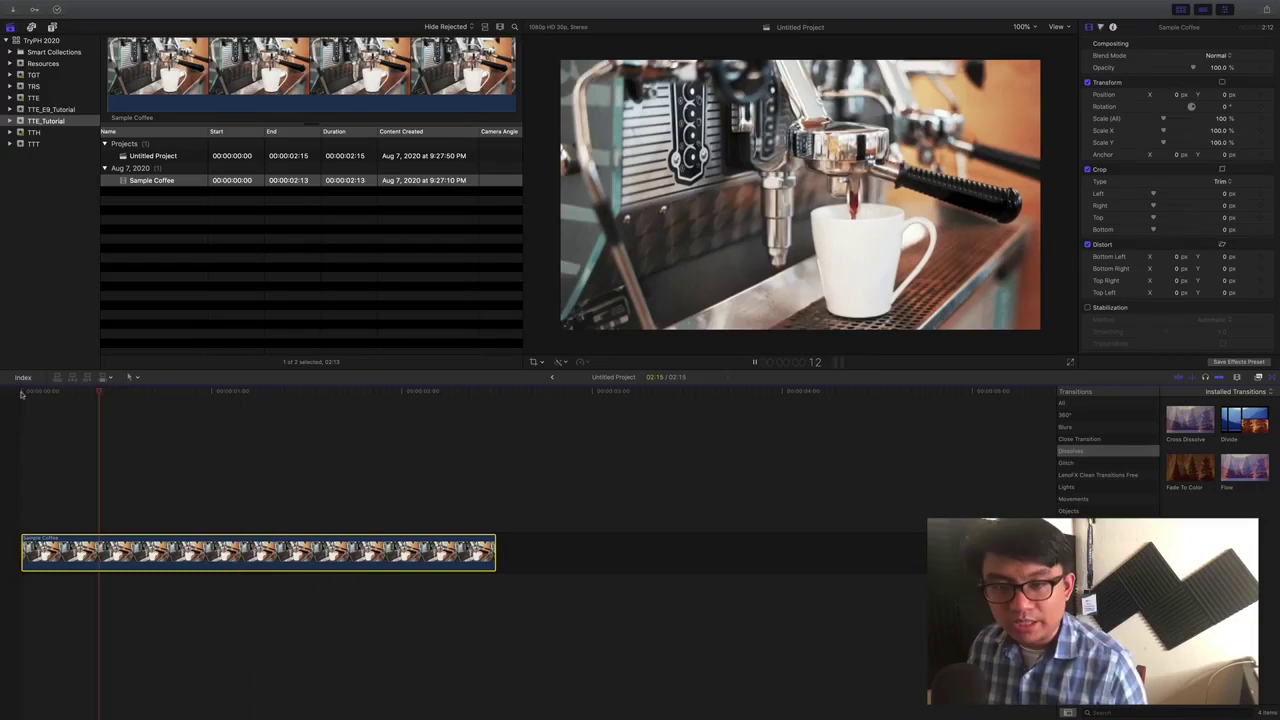
{"action": "key", "text": "space"}
{"action": "left_click", "coordinate": [21, 394]}
{"action": "key", "text": "space"}
{"action": "key", "text": "space"}
{"action": "left_click", "coordinate": [21, 394]}
{"action": "key", "text": "space"}
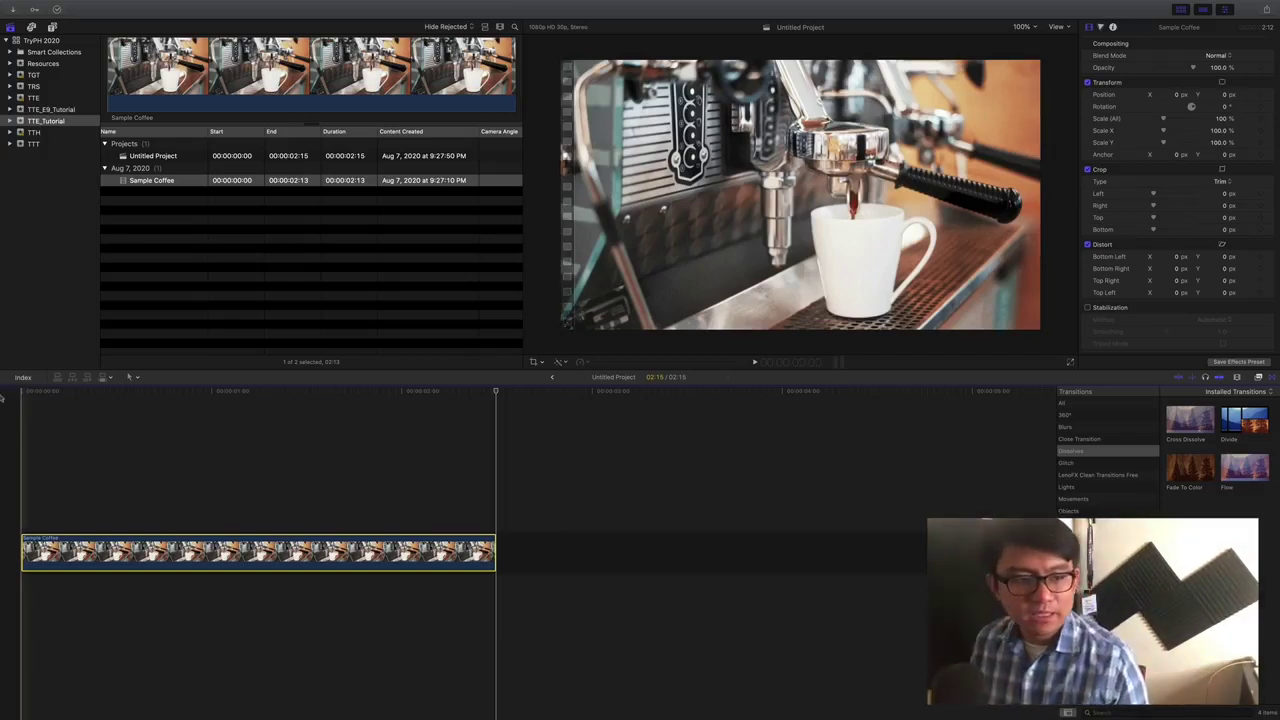
{"action": "left_click", "coordinate": [22, 393]}
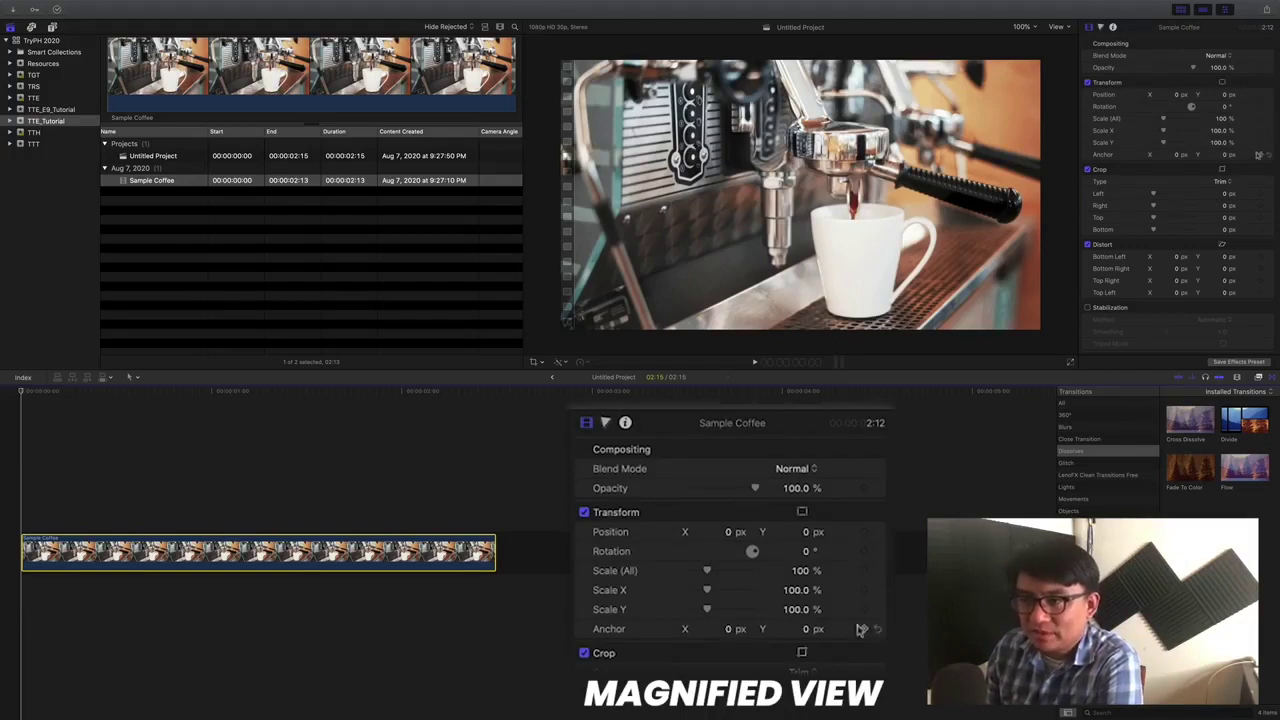
Add an Opacity keyframe to the Sample Coffee clip at the 1:00 mark and remove it again
{"action": "left_click", "coordinate": [1260, 67]}
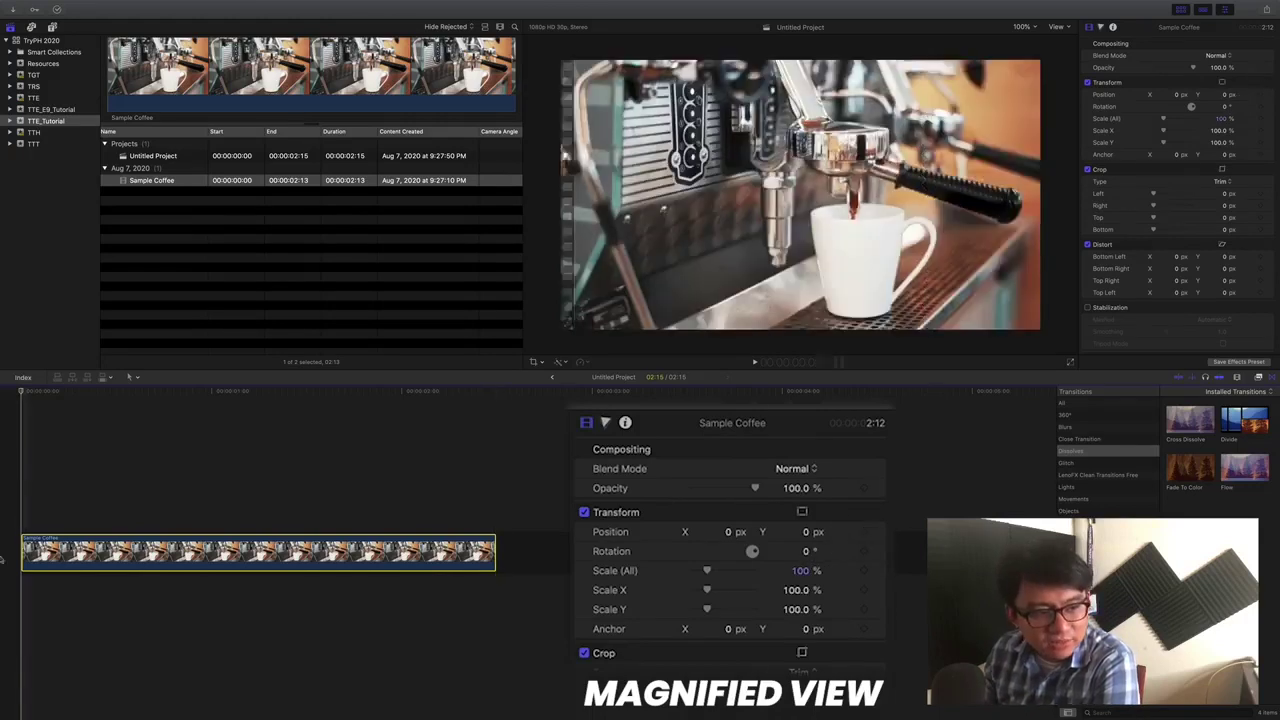
{"action": "left_click", "coordinate": [36, 392]}
{"action": "left_click_drag", "start_coordinate": [44, 393], "coordinate": [212, 430]}
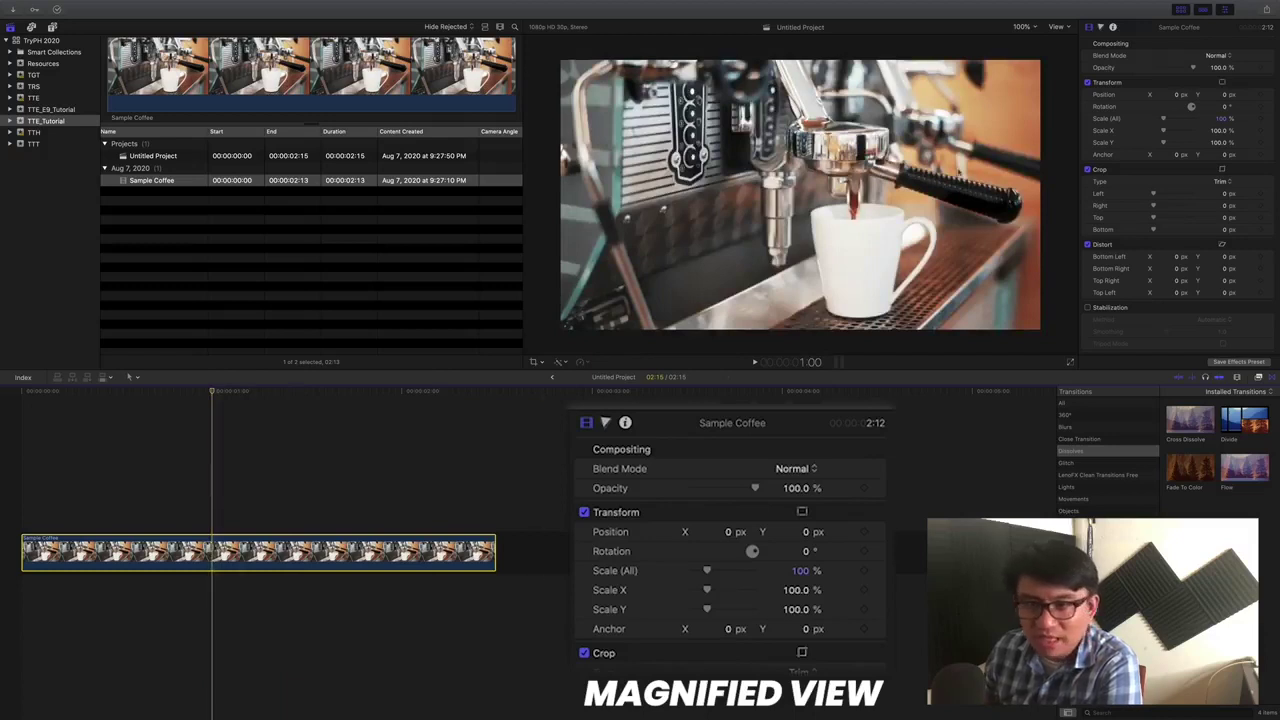
{"action": "left_click", "coordinate": [865, 489]}
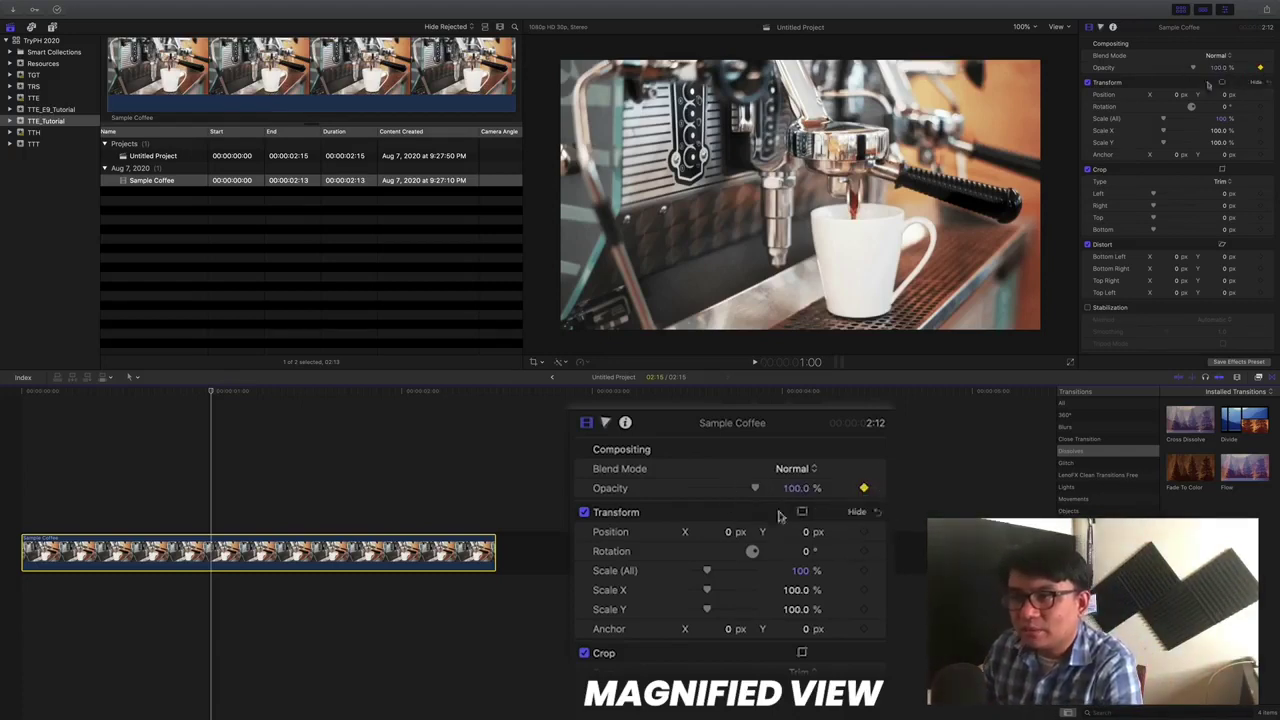
{"action": "left_click", "coordinate": [864, 489]}
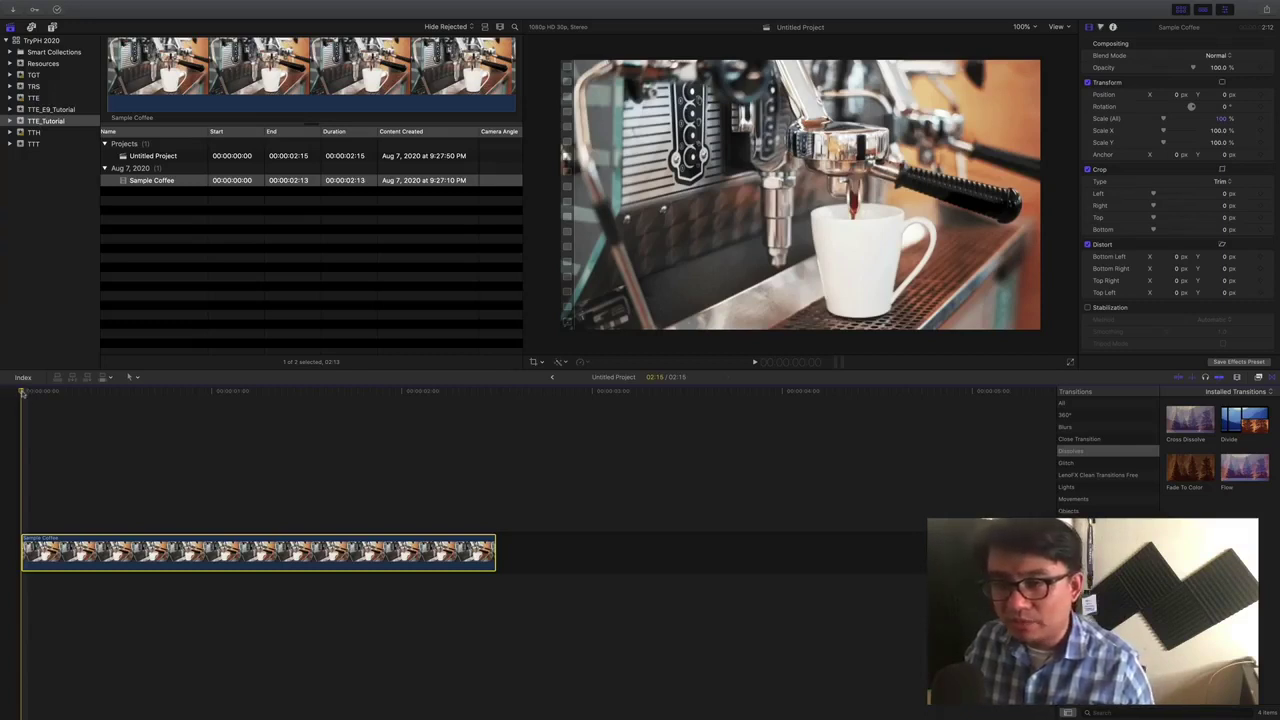
Add a Scale (All) keyframe at the very start of the Sample Coffee clip and set its scale to 256%
{"action": "mouse_move", "coordinate": [22, 393]}
{"action": "left_mouse_down"}
{"action": "mouse_move", "coordinate": [118, 395]}
{"action": "mouse_move", "coordinate": [22, 403]}
{"action": "left_mouse_up"}
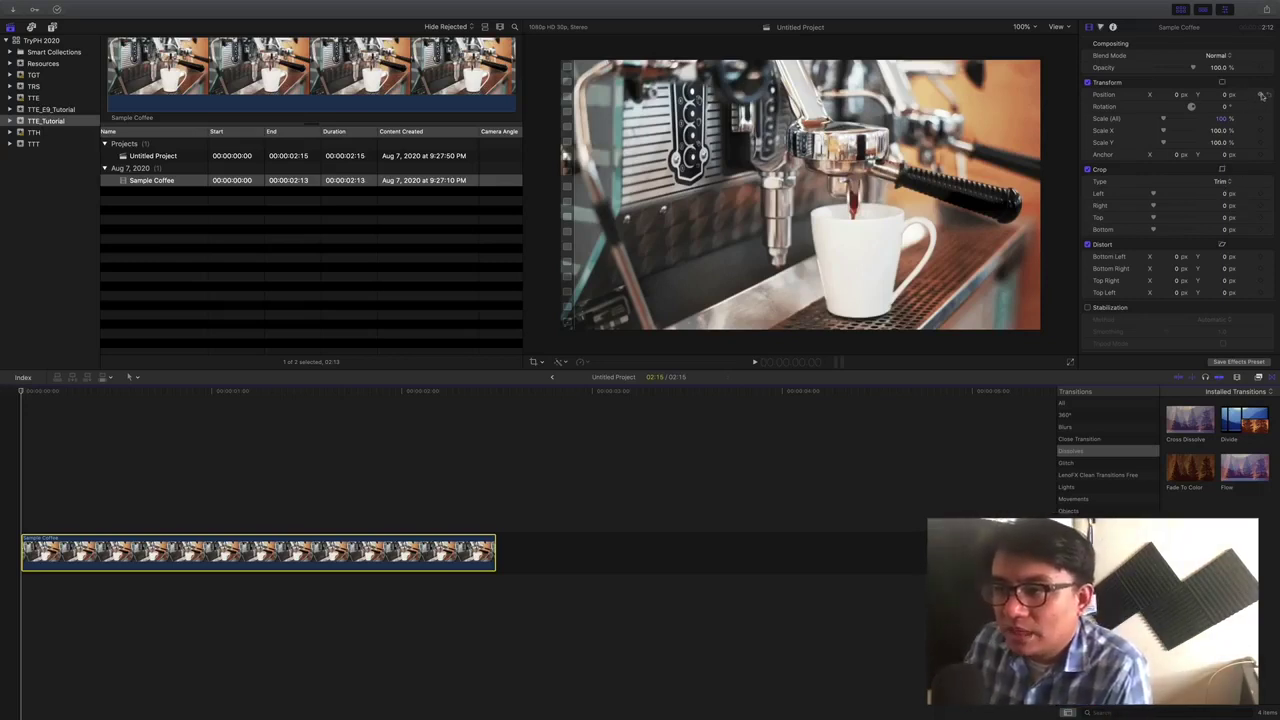
{"action": "scroll", "coordinate": [1262, 97], "scroll_direction": "down", "scroll_amount": 1}
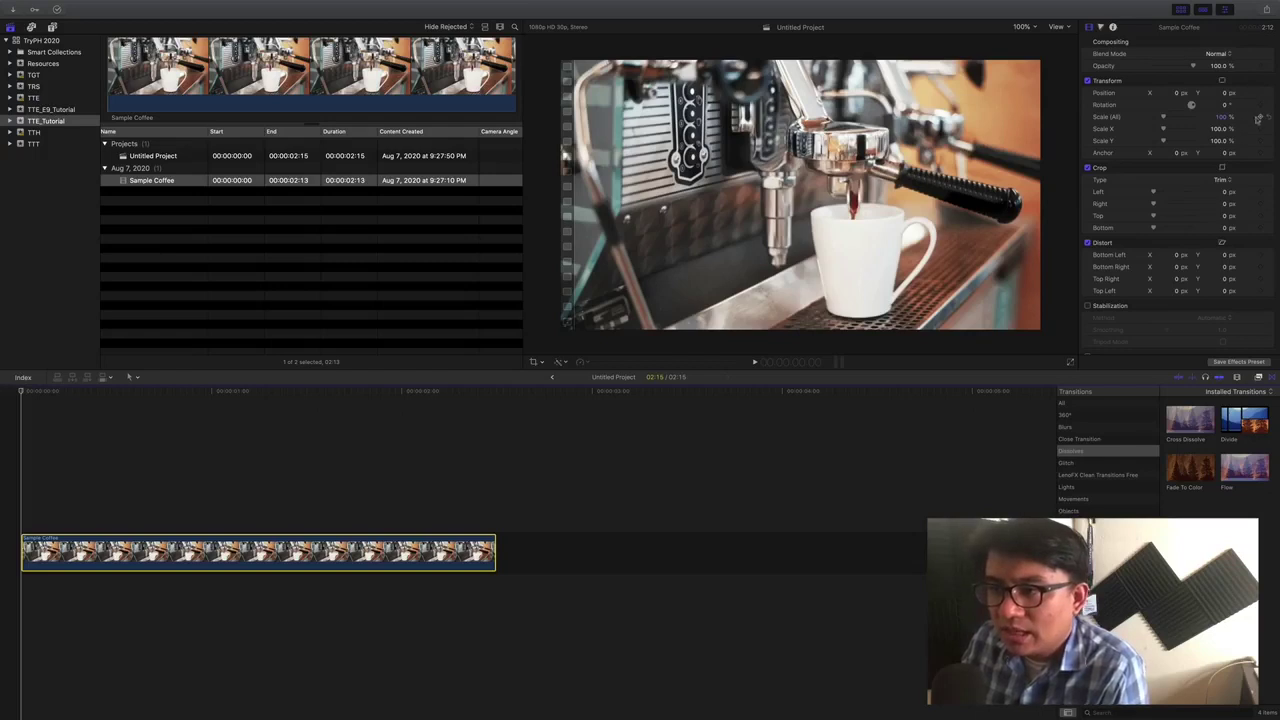
{"action": "left_click", "coordinate": [1260, 117]}
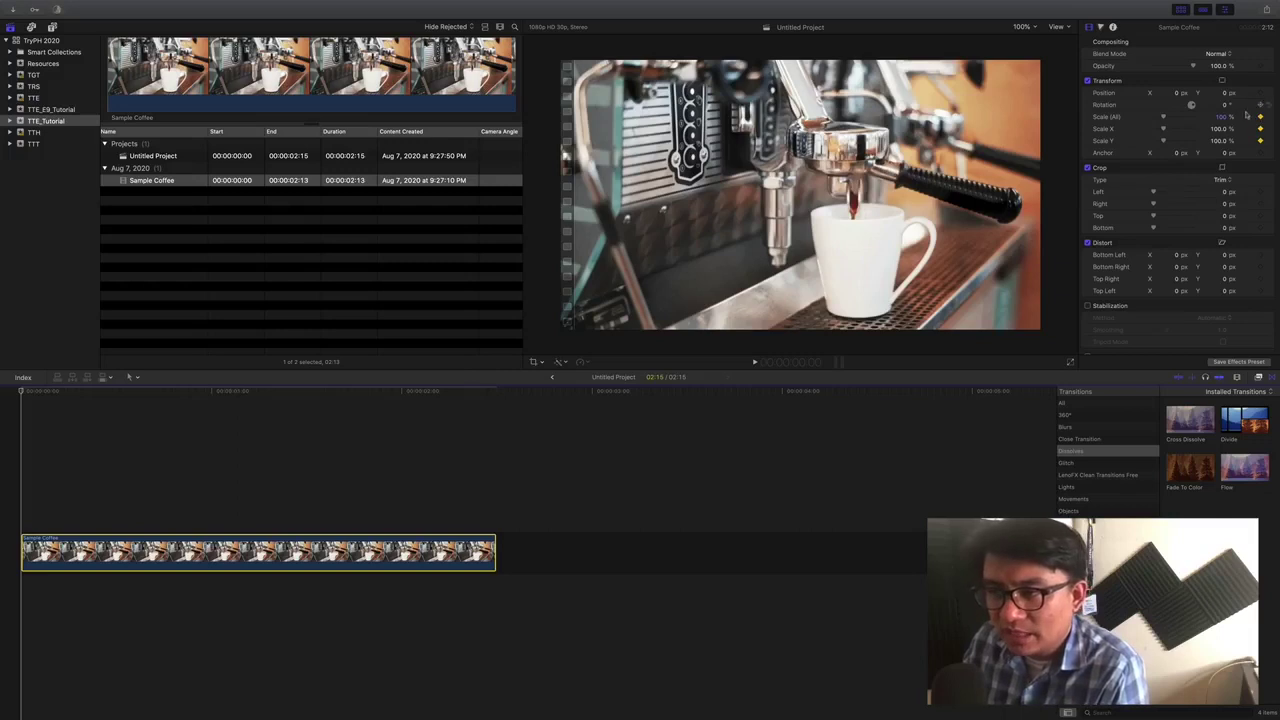
{"action": "scroll", "coordinate": [1172, 130], "scroll_direction": "down", "scroll_amount": 1}
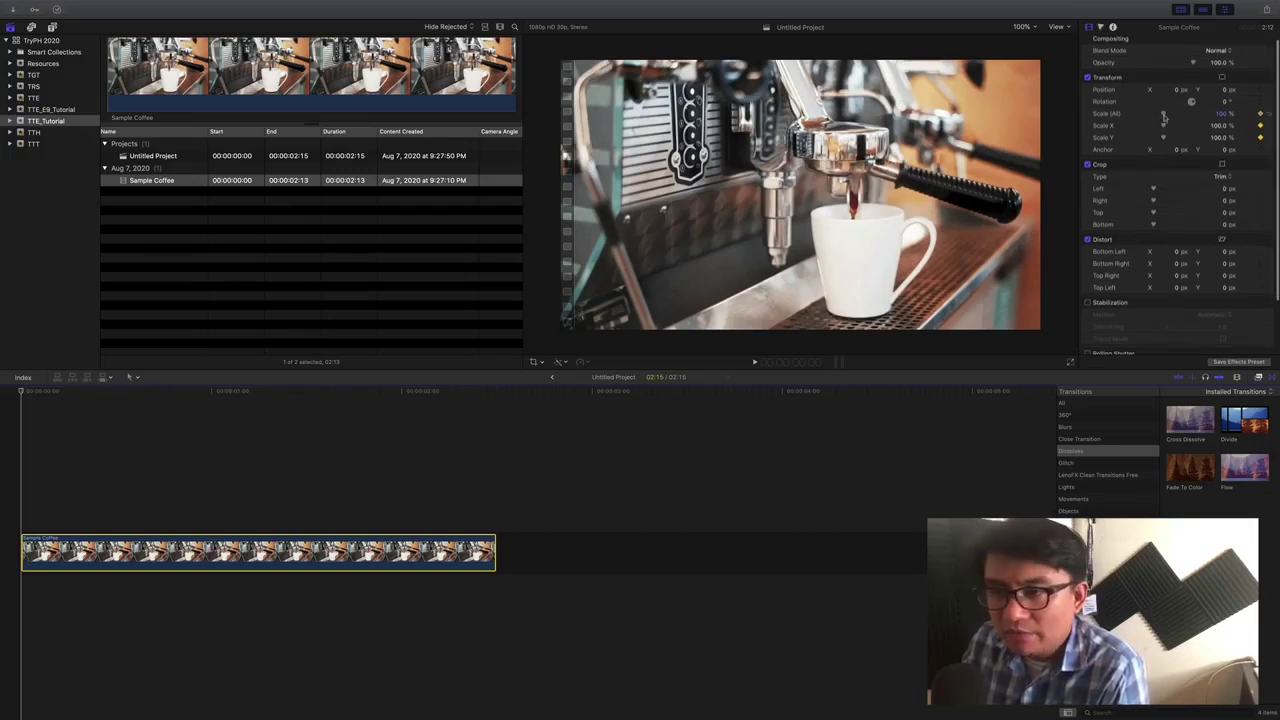
{"action": "left_click_drag", "start_coordinate": [1163, 116], "coordinate": [1182, 117]}
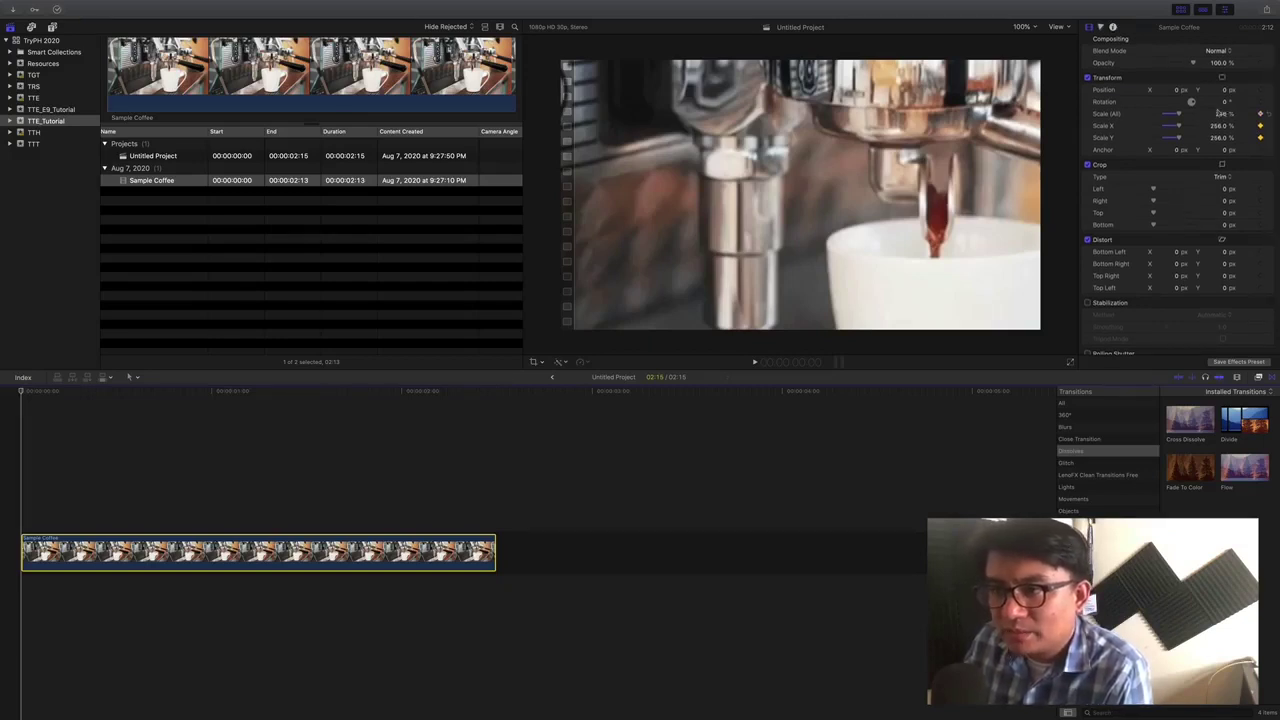
{"action": "left_click", "coordinate": [1221, 115]}
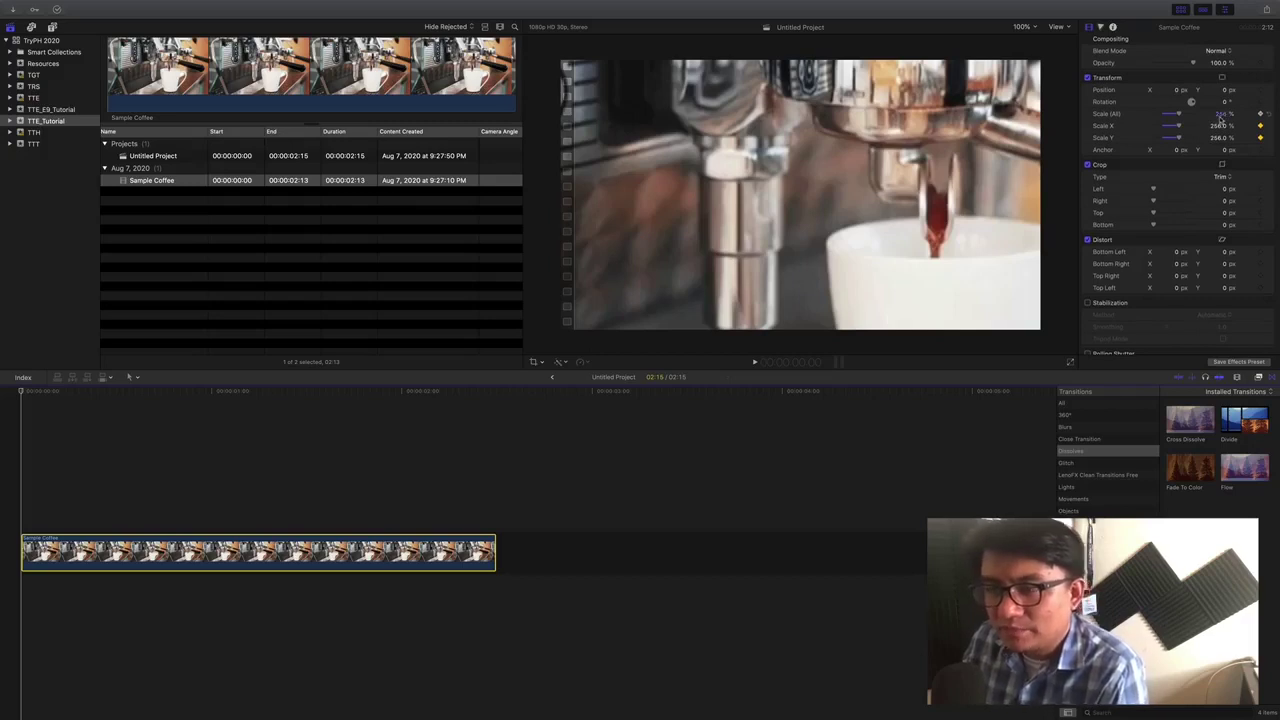
{"action": "key", "text": "Return"}
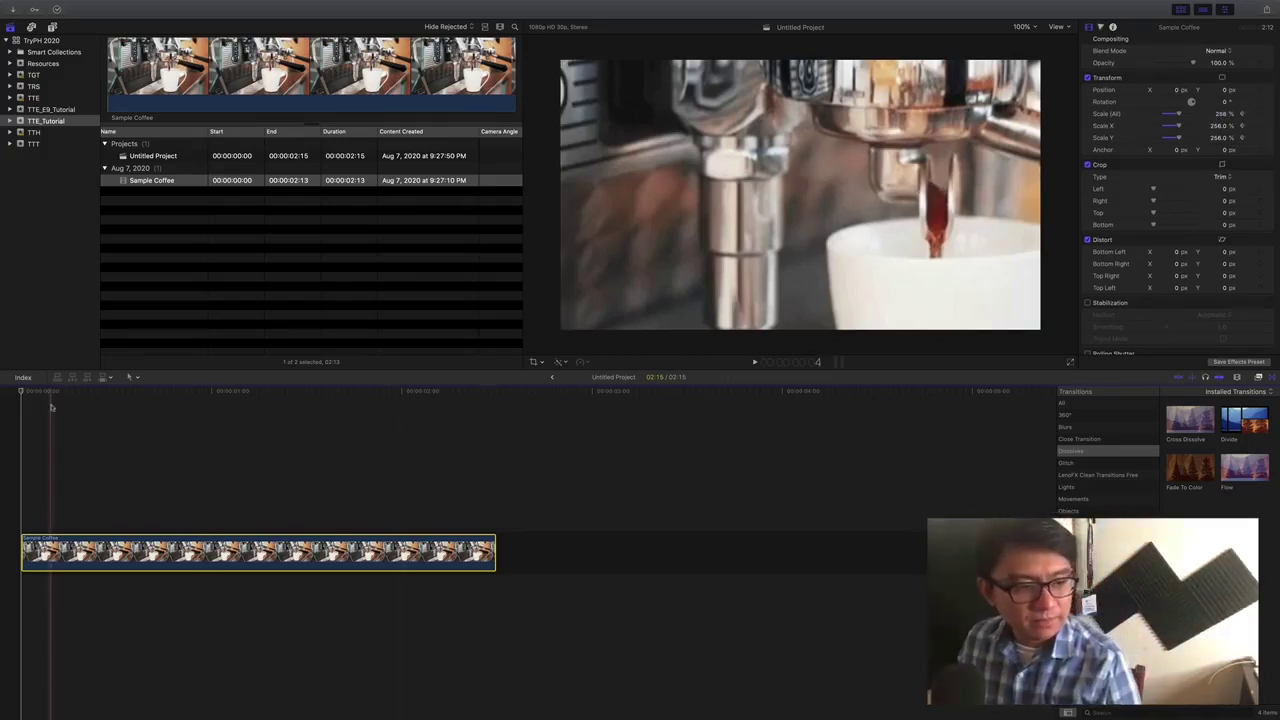
Add a second Scale (All) keyframe near the end of the clip, at 2:09, and set its scale to 100%
{"action": "left_click_drag", "start_coordinate": [22, 393], "coordinate": [458, 447]}
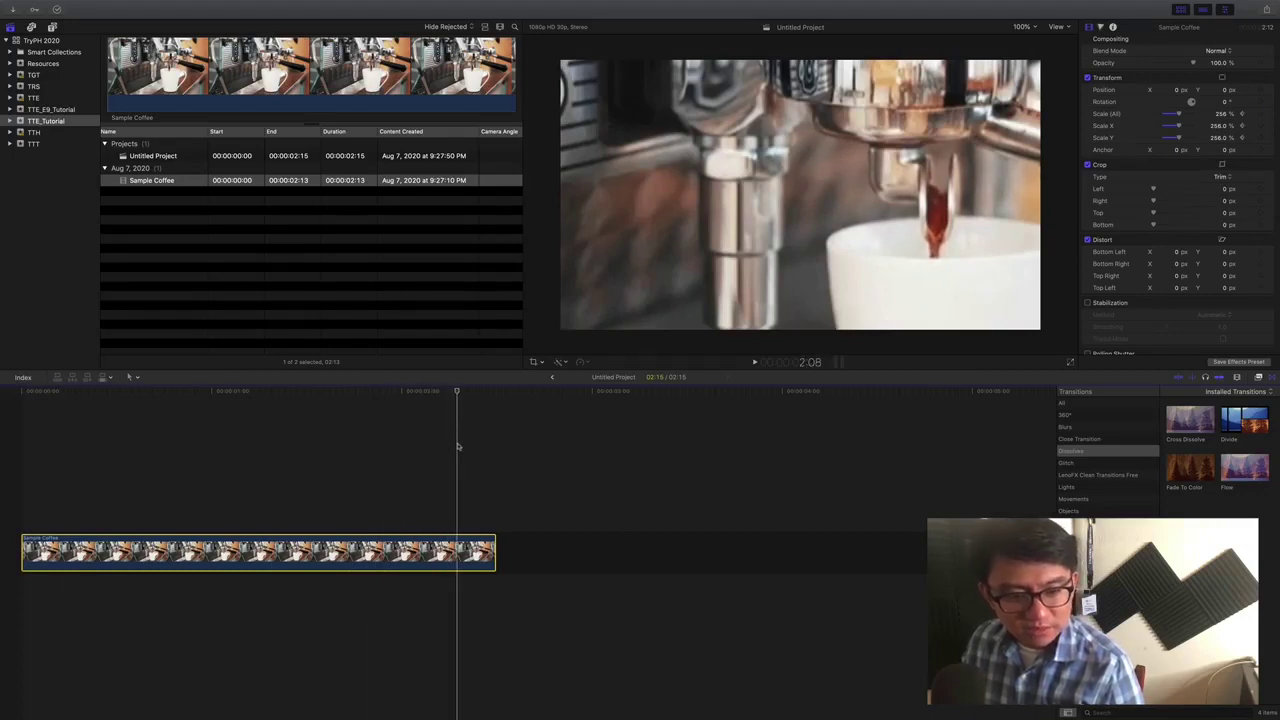
{"action": "left_click", "coordinate": [457, 392]}
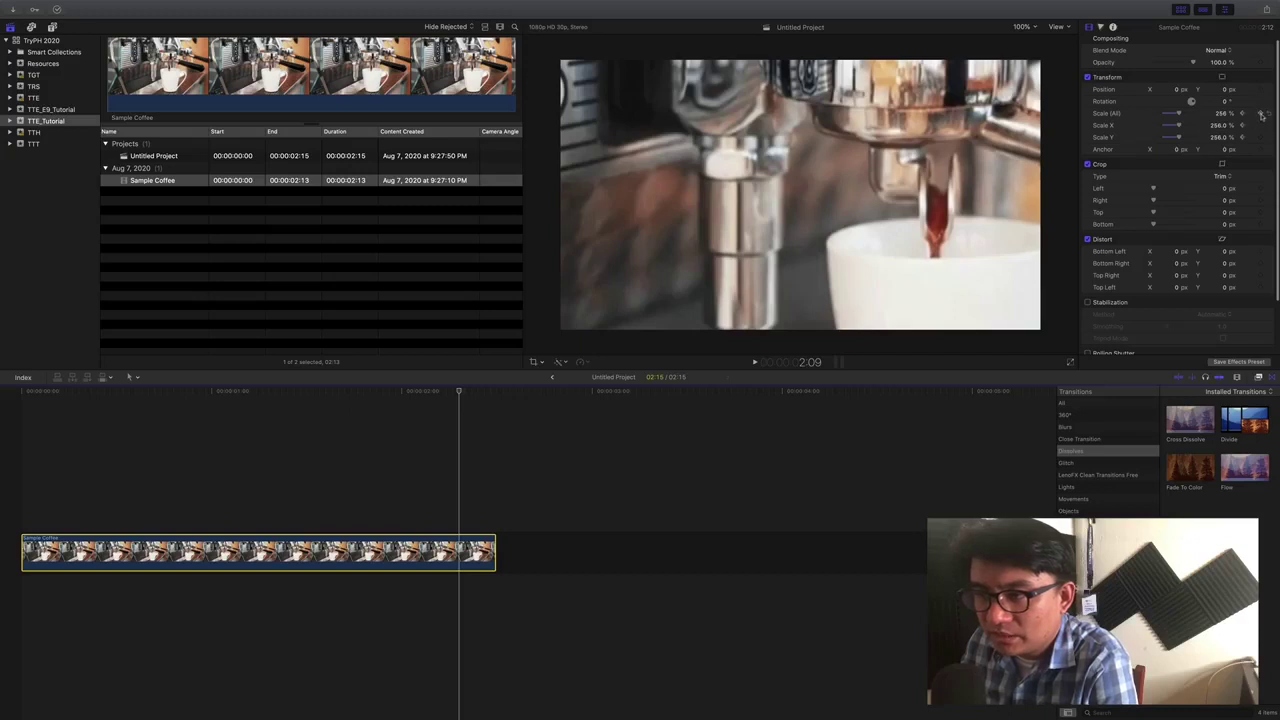
{"action": "left_click", "coordinate": [1260, 113]}
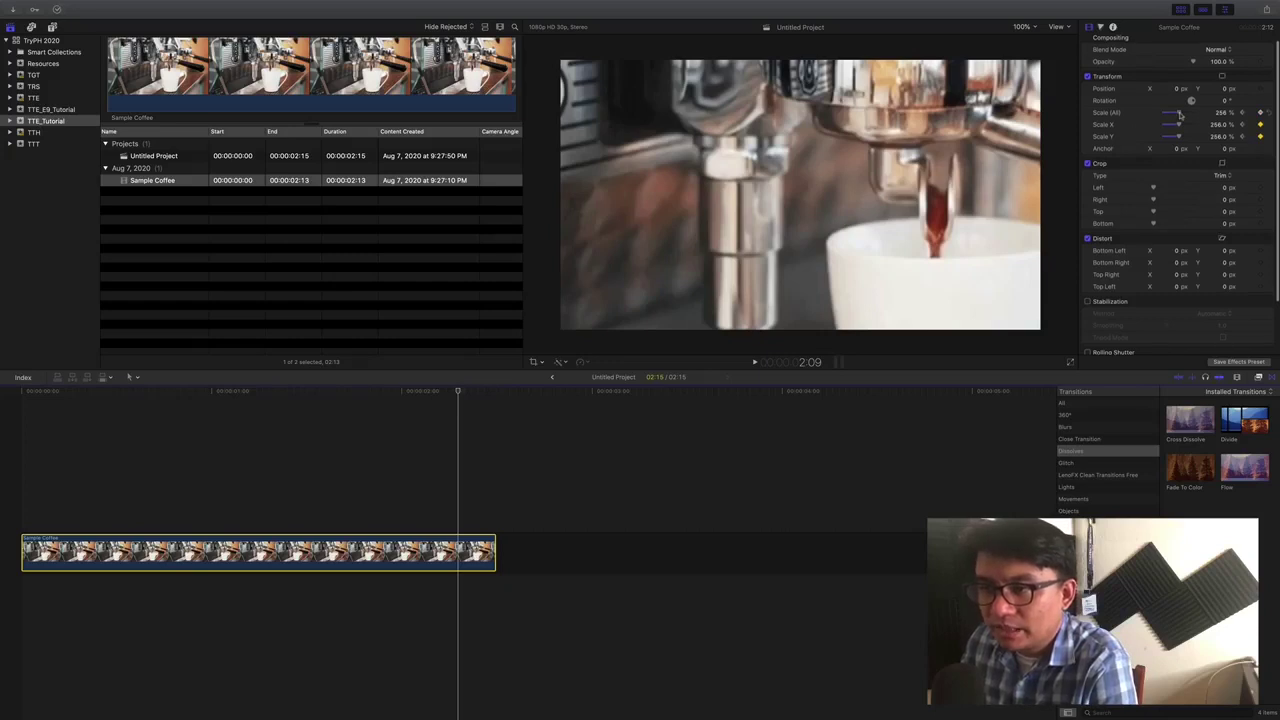
{"action": "left_click", "coordinate": [1214, 115]}
{"action": "type", "text": "100"}
{"action": "key", "text": "Return"}
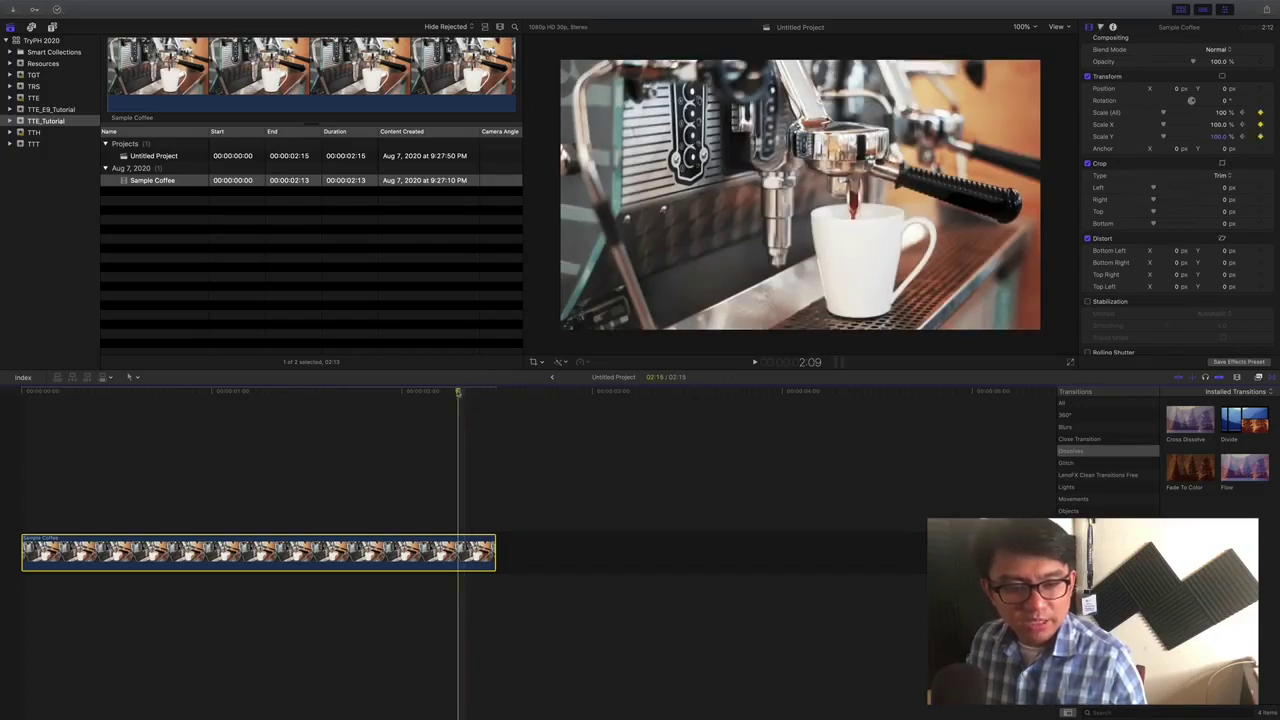
Play the clip from its start to review the zoom-out animation
{"action": "left_click_drag", "start_coordinate": [459, 392], "coordinate": [14, 410]}
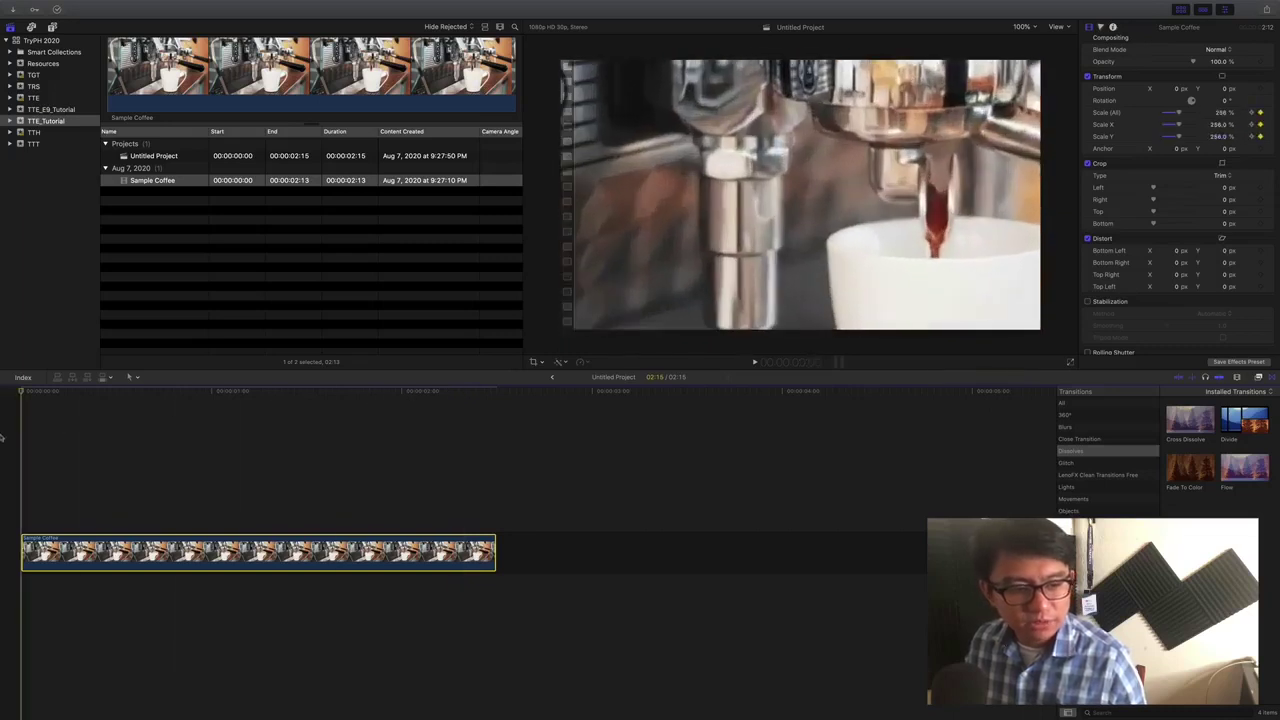
{"action": "key", "text": "space"}
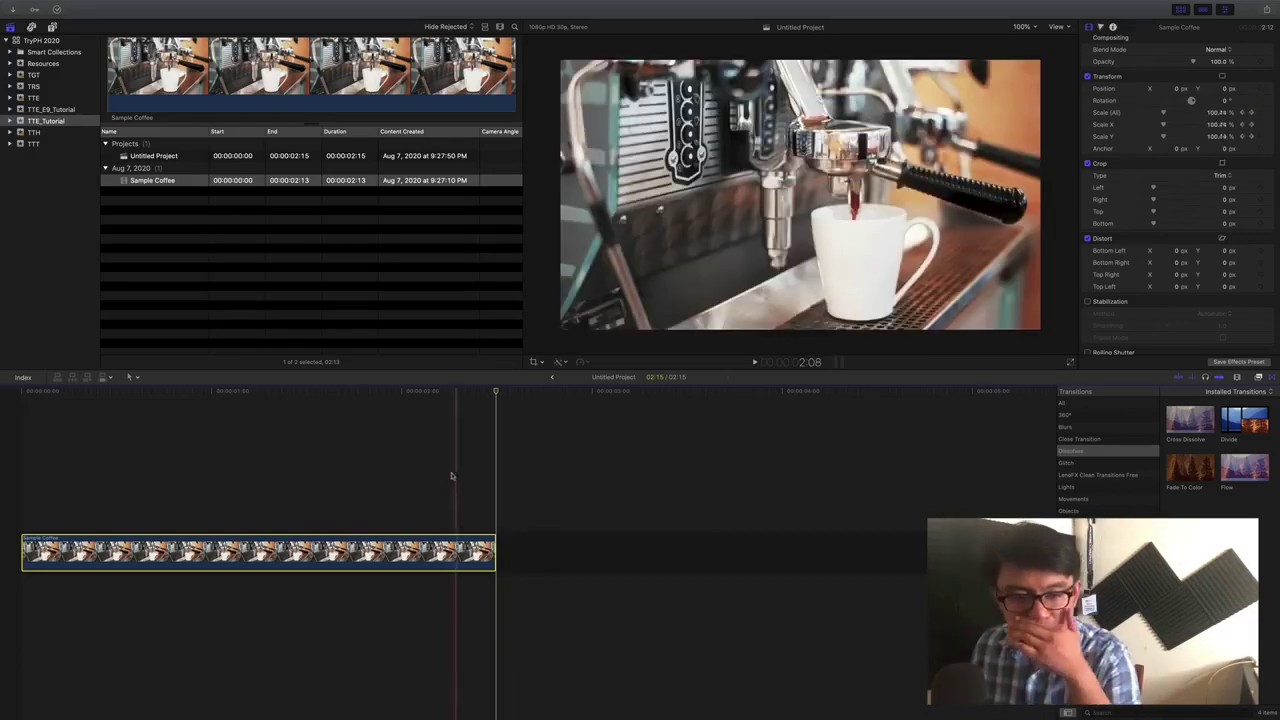
{"action": "left_click", "coordinate": [451, 398]}
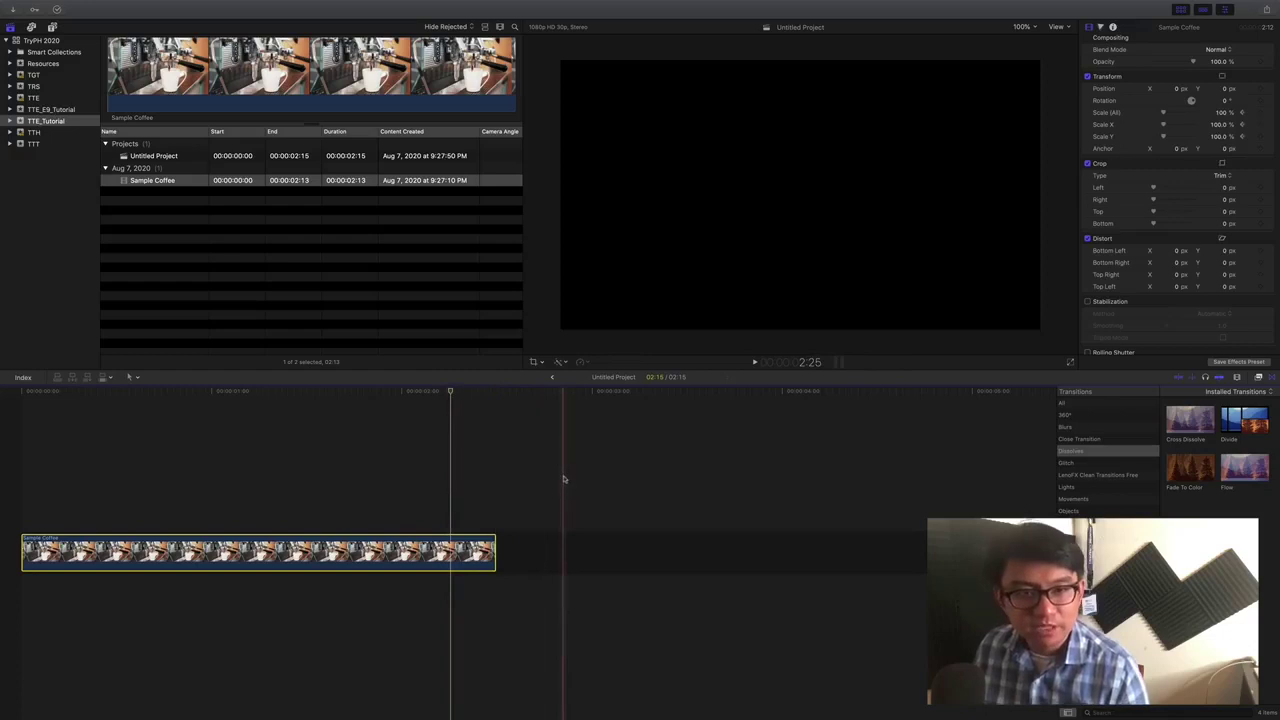
Switch to Premiere Pro, play the Sample Coffee sequence and return the playhead to the sequence start
{"action": "key", "text": "ctrl+Right"}
{"action": "key", "text": "ctrl+Right"}
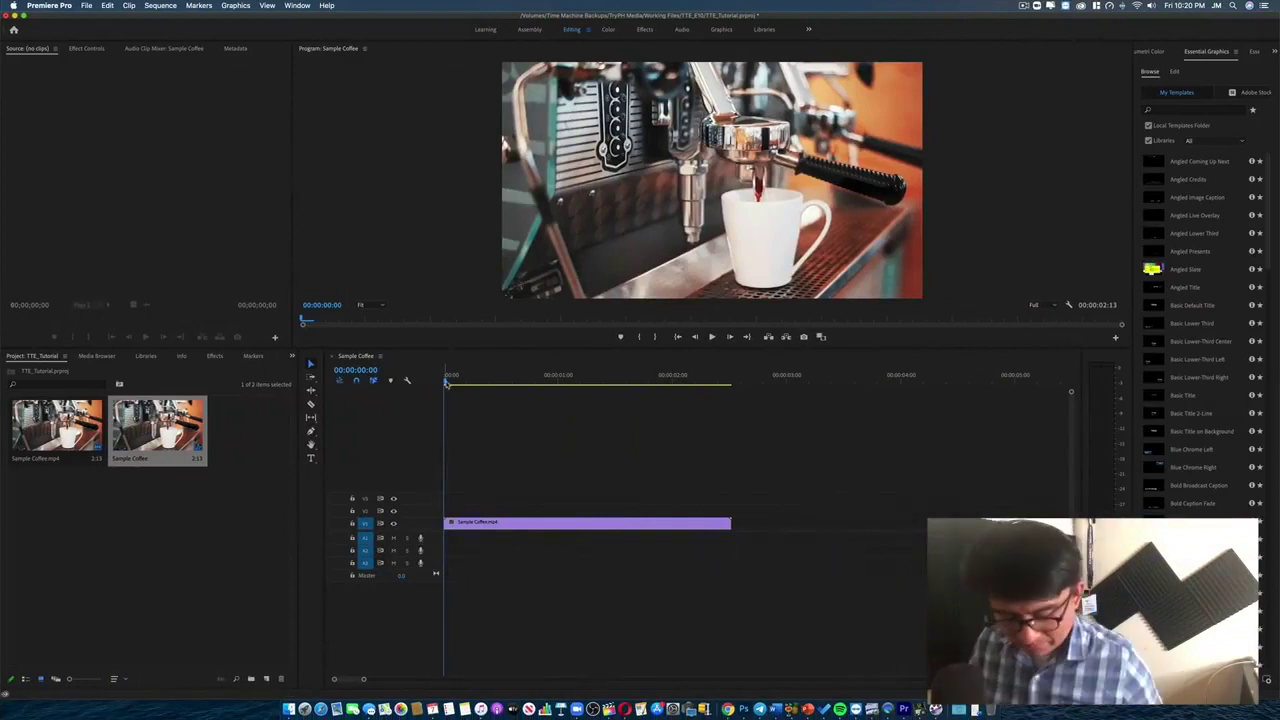
{"action": "key", "text": "space"}
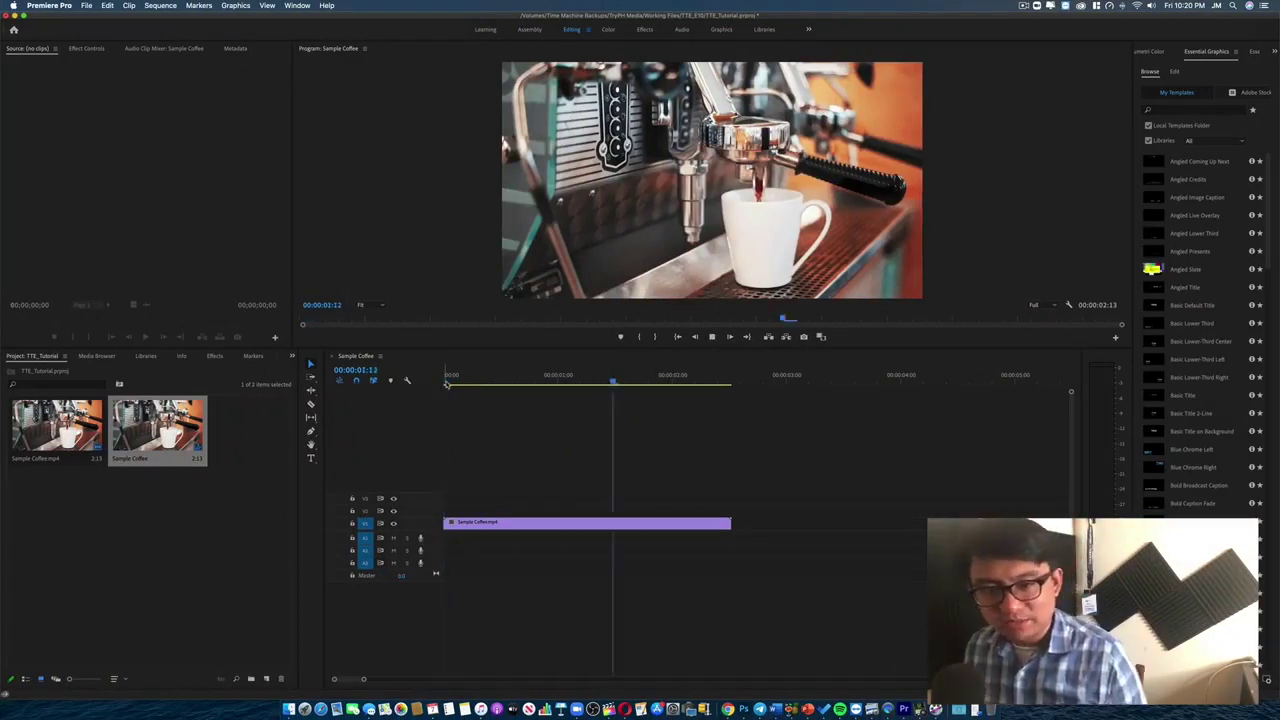
{"action": "left_click", "coordinate": [548, 378]}
{"action": "left_click_drag", "start_coordinate": [548, 378], "coordinate": [444, 378]}
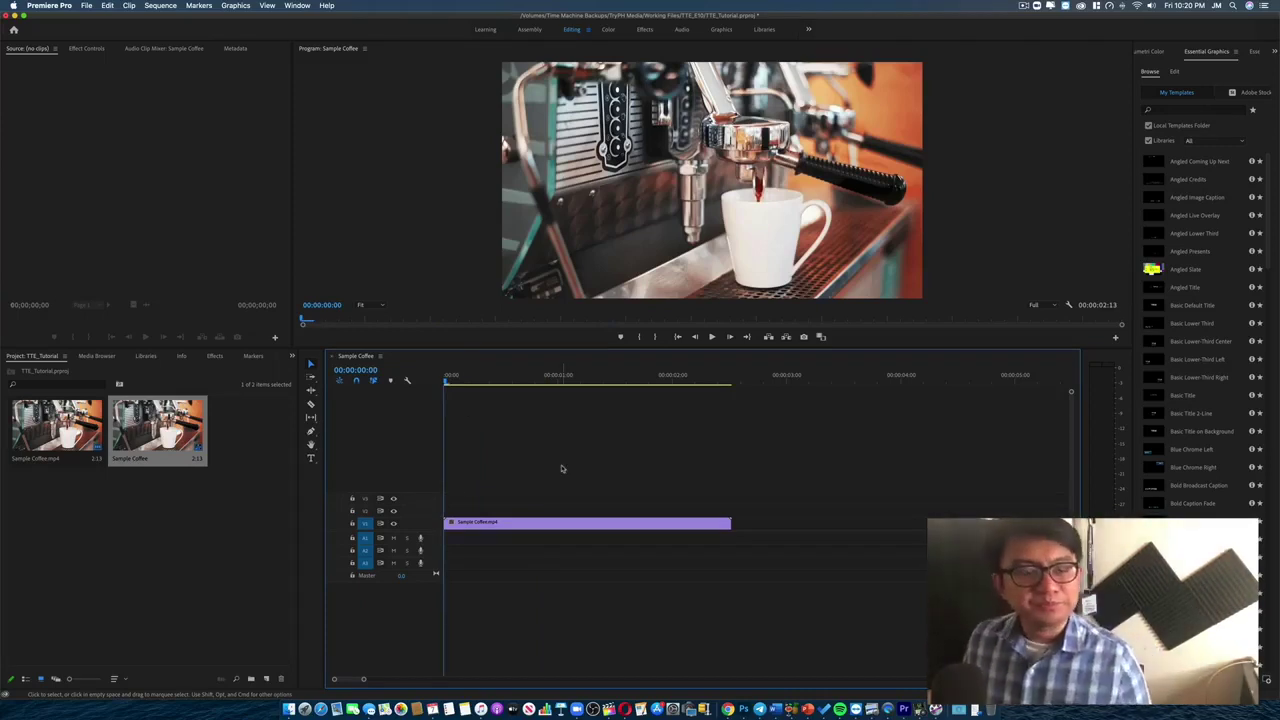
Select the Sample Coffee clip on the timeline and display its motion settings in Effect Controls
{"action": "left_click", "coordinate": [529, 525]}
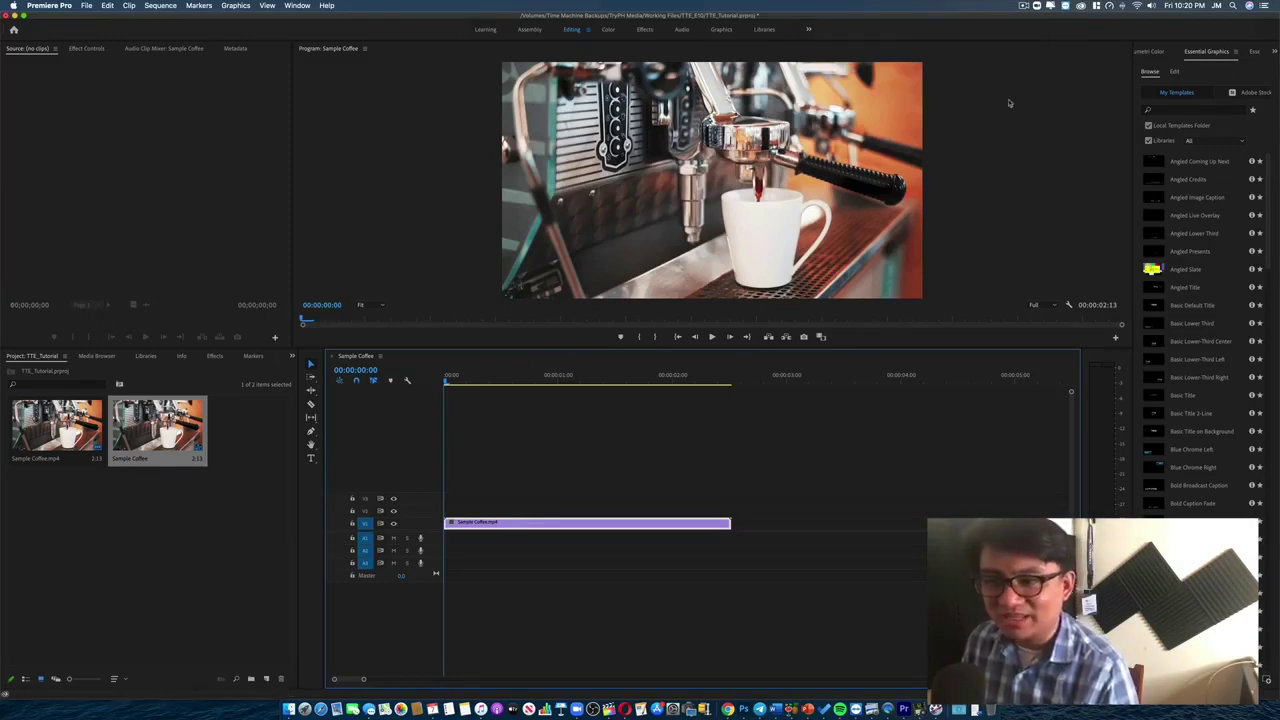
{"action": "scroll", "coordinate": [490, 519], "scroll_direction": "right", "scroll_amount": 1}
{"action": "scroll", "coordinate": [490, 470], "scroll_direction": "left", "scroll_amount": 1}
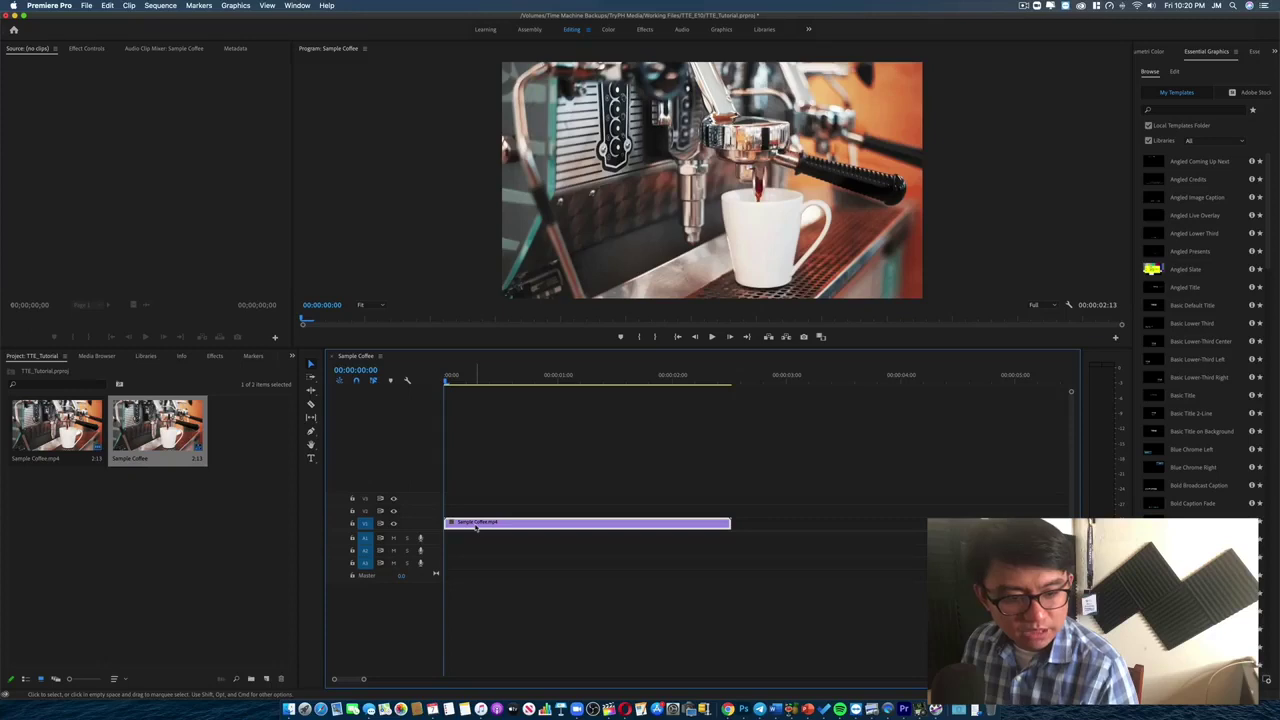
{"action": "left_click", "coordinate": [86, 49]}
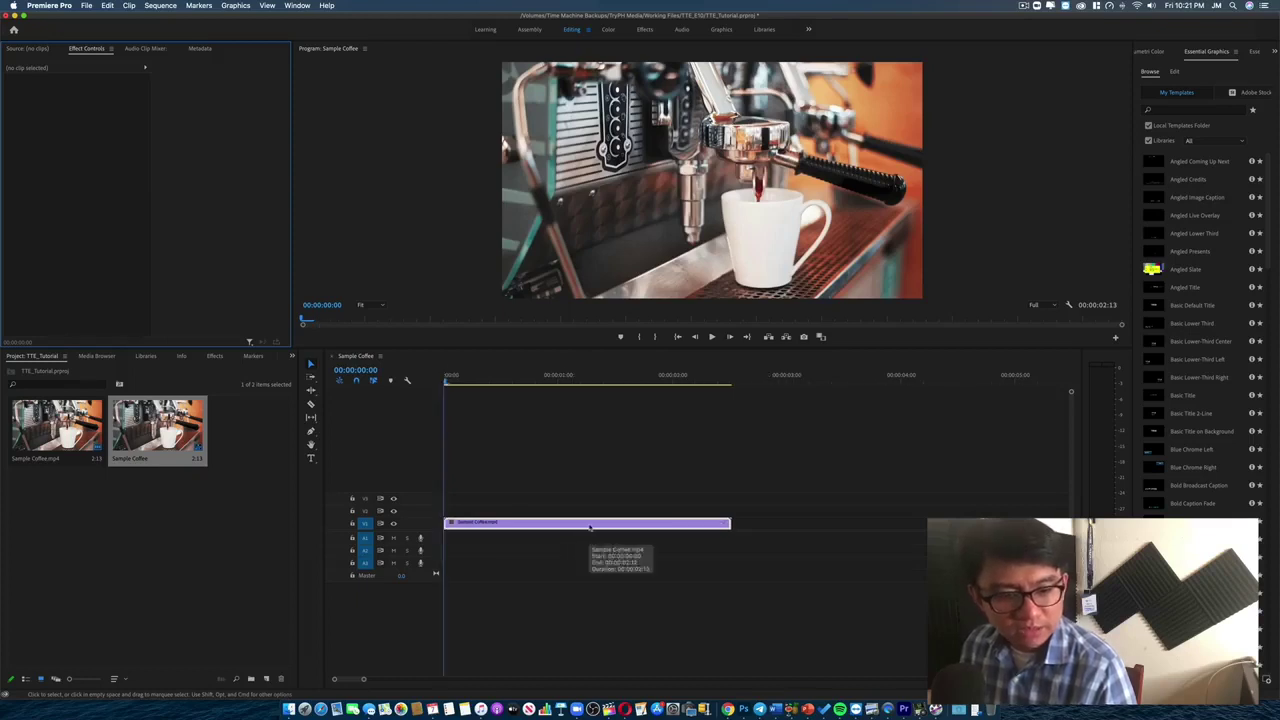
{"action": "left_click", "coordinate": [519, 527]}
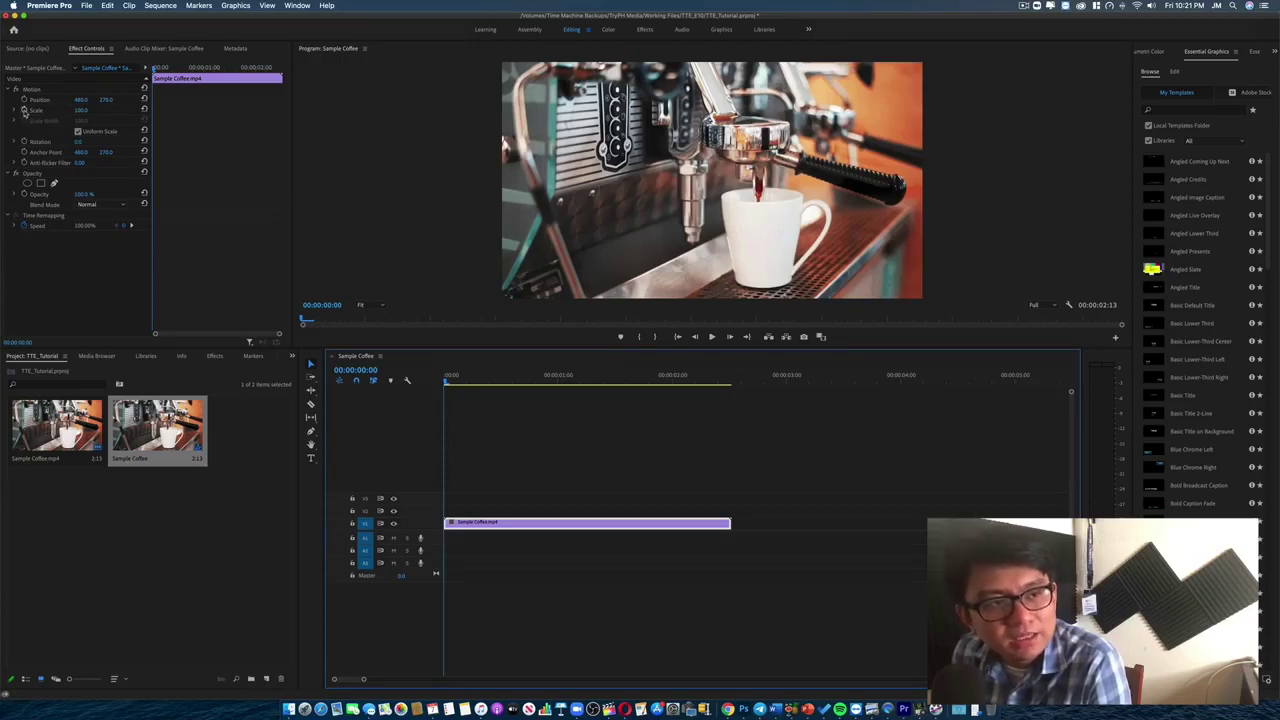
Turn on Scale keyframing at the very start of the Sample Coffee clip and set its scale to 256
{"action": "left_click", "coordinate": [24, 111]}
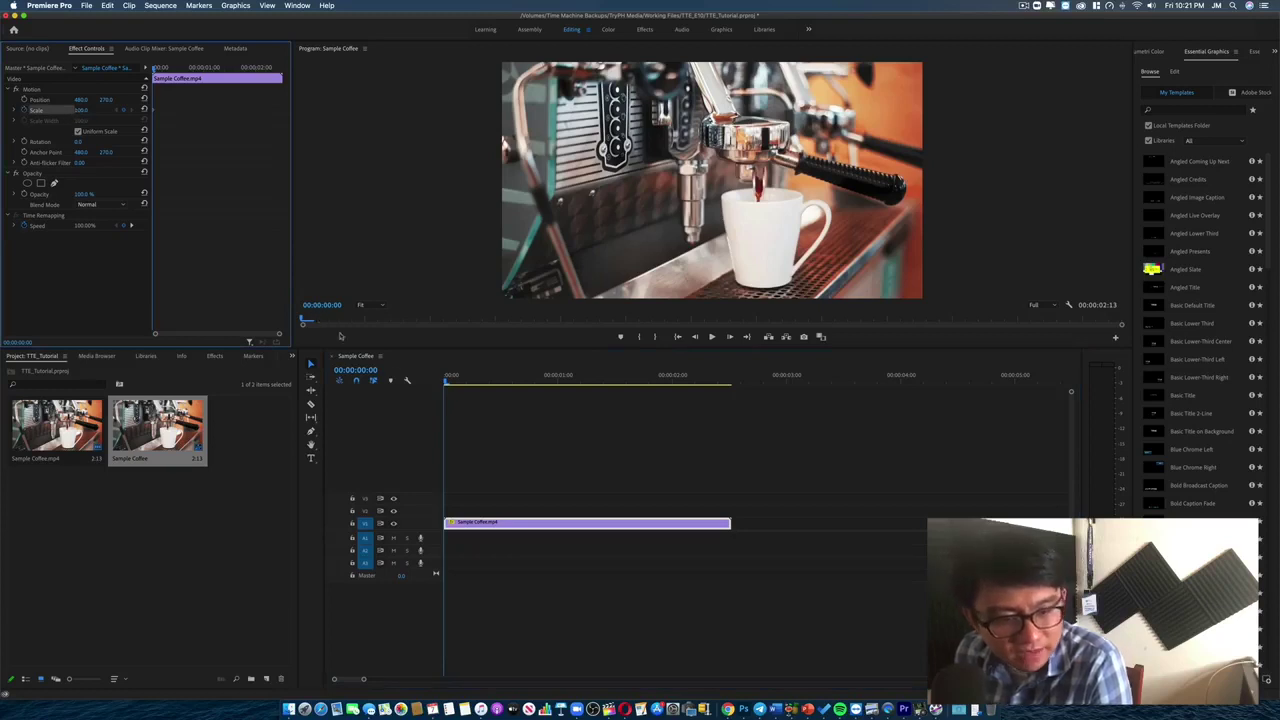
{"action": "left_click", "coordinate": [446, 384]}
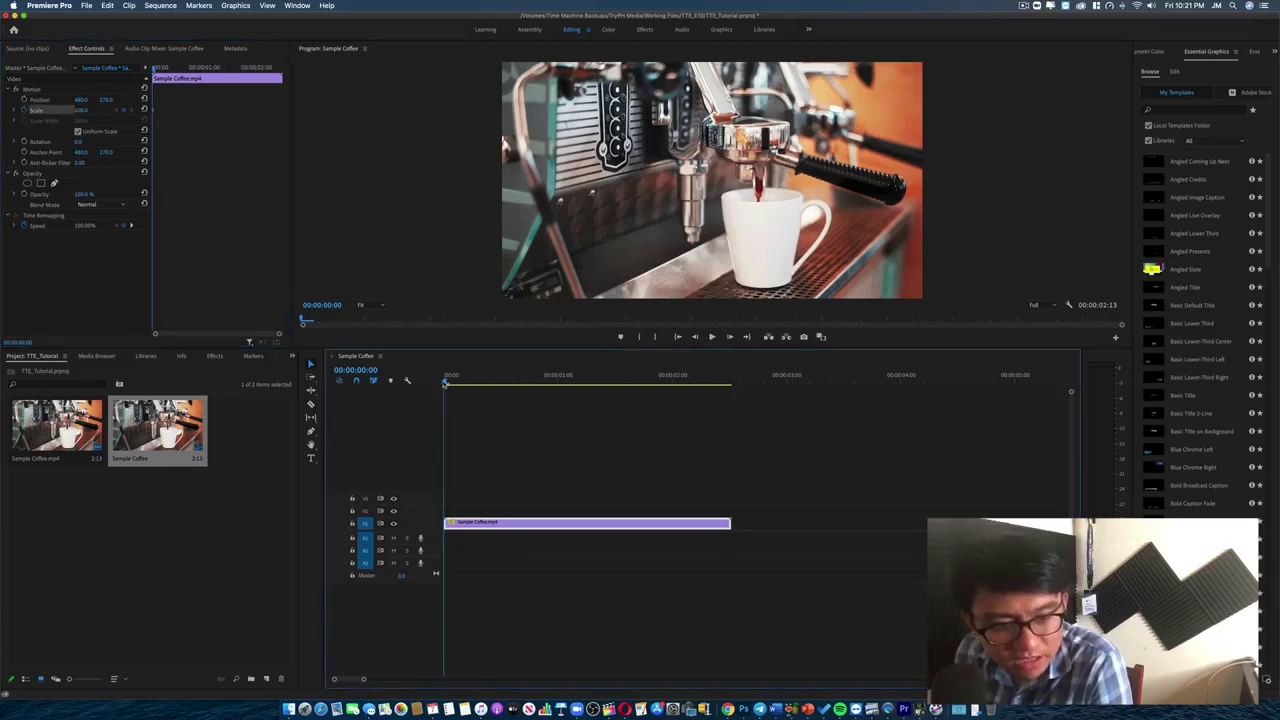
{"action": "left_click", "coordinate": [84, 109]}
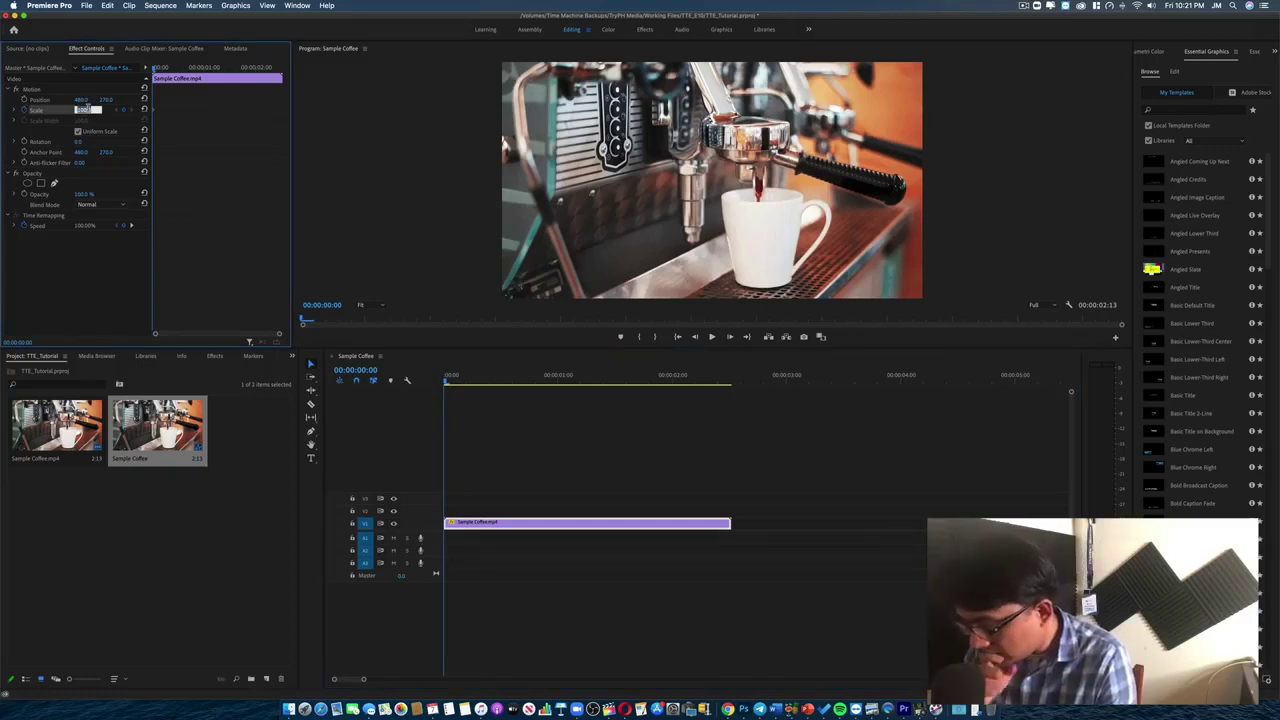
{"action": "type", "text": "250"}
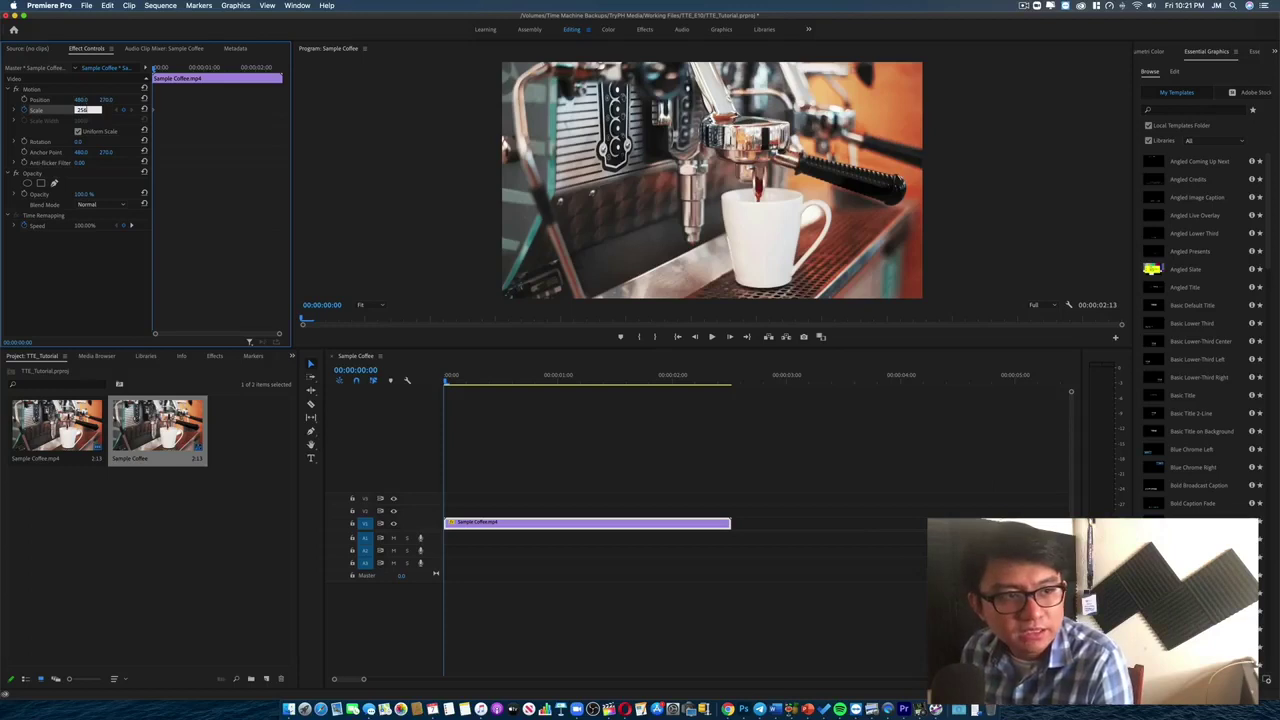
{"action": "key", "text": "Return"}
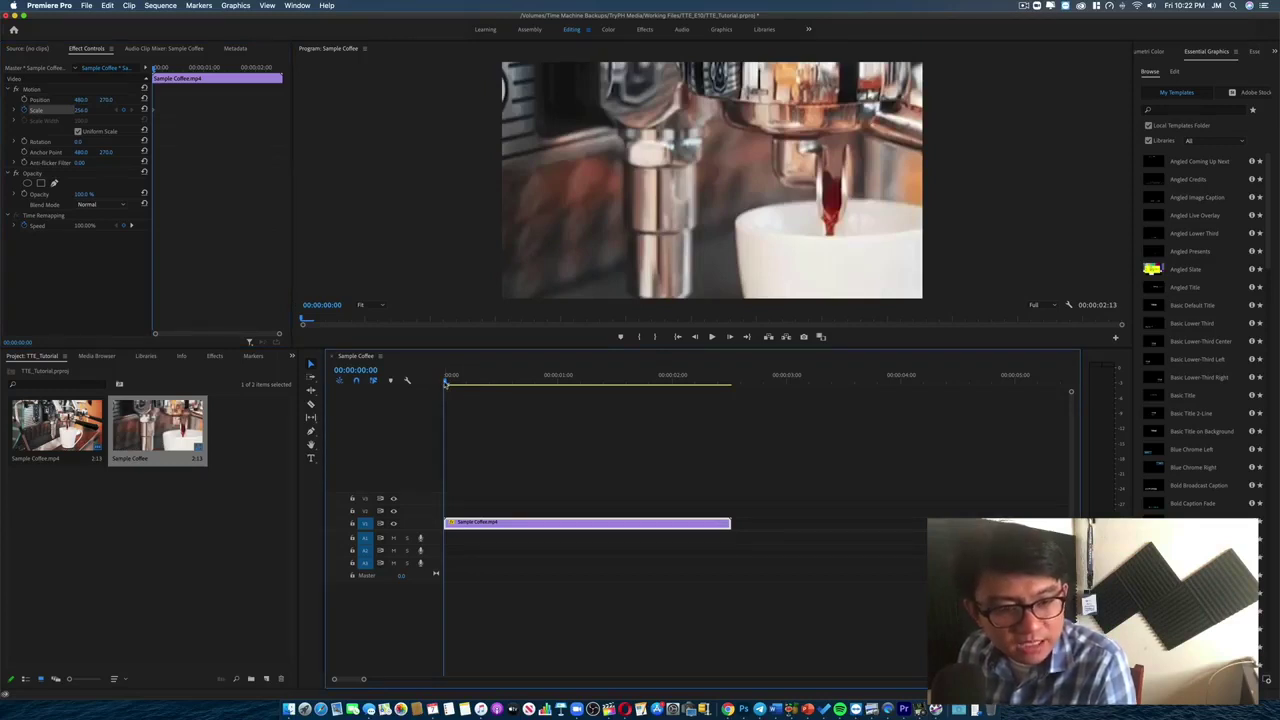
Add a second Scale keyframe near the end of the clip, at 00:00:02:05, with the scale set to 100
{"action": "left_click_drag", "start_coordinate": [446, 384], "coordinate": [698, 422]}
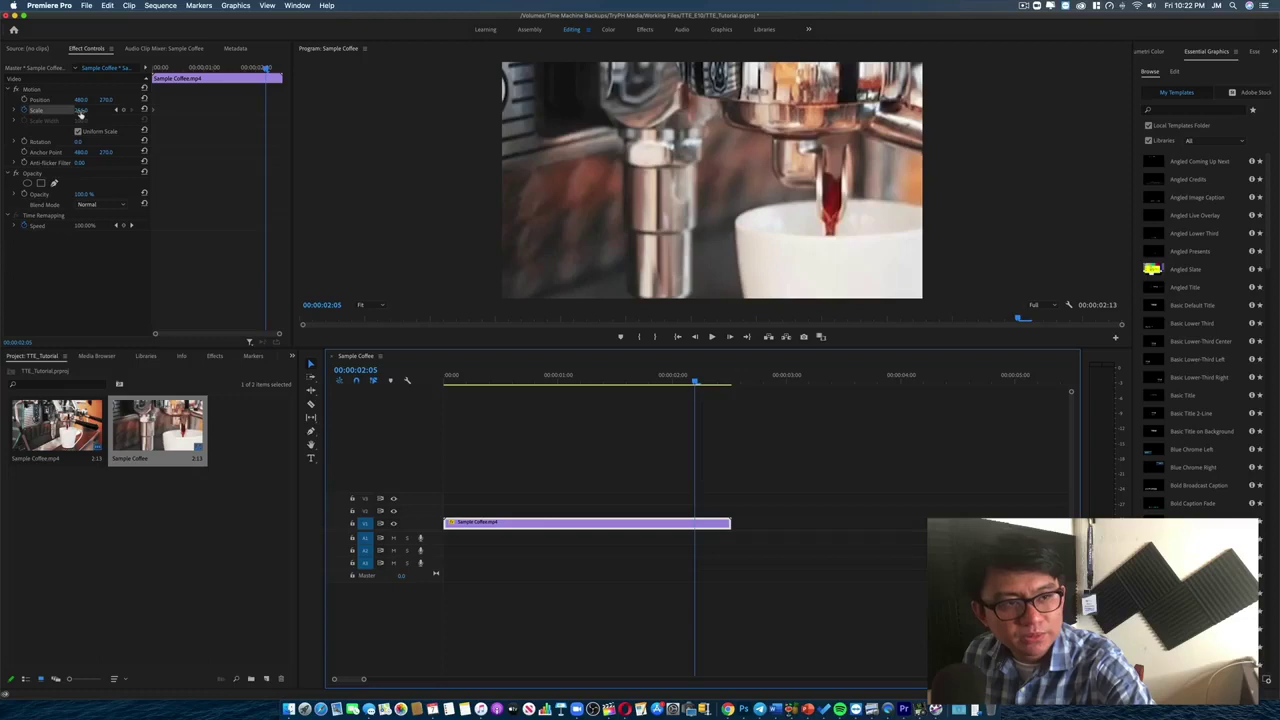
{"action": "left_click", "coordinate": [83, 110]}
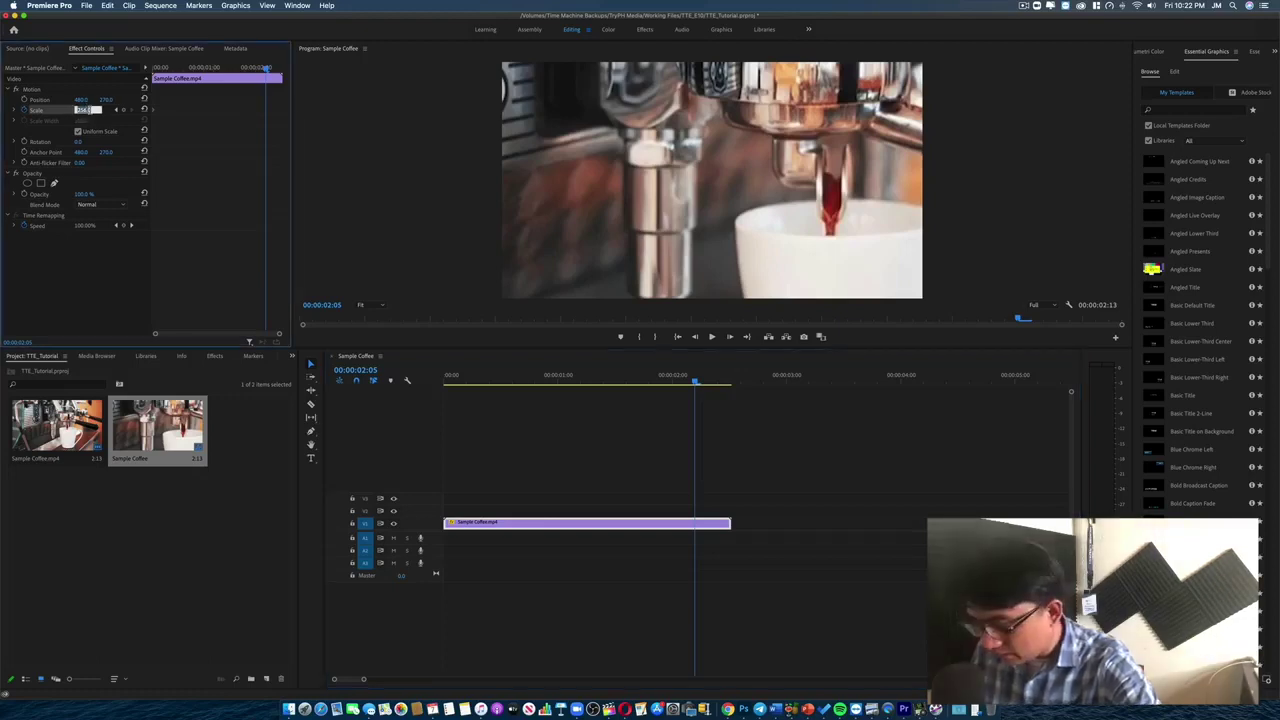
{"action": "type", "text": "100"}
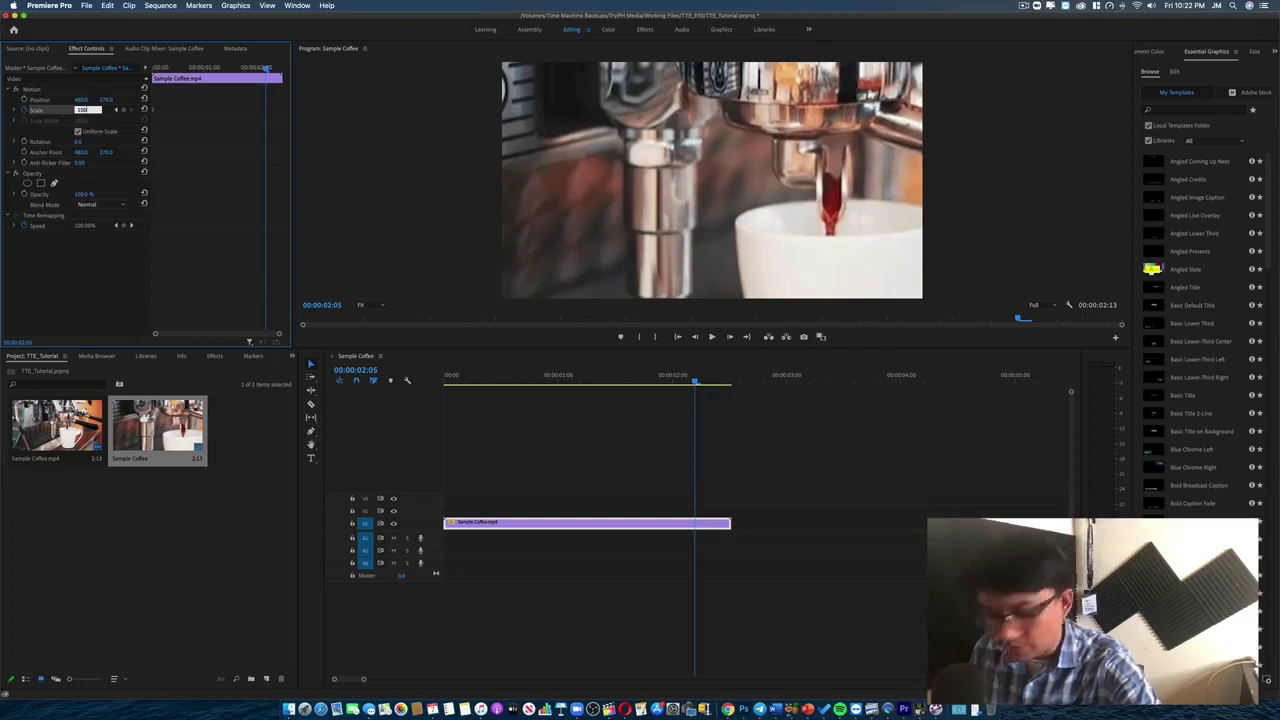
{"action": "key", "text": "Return"}
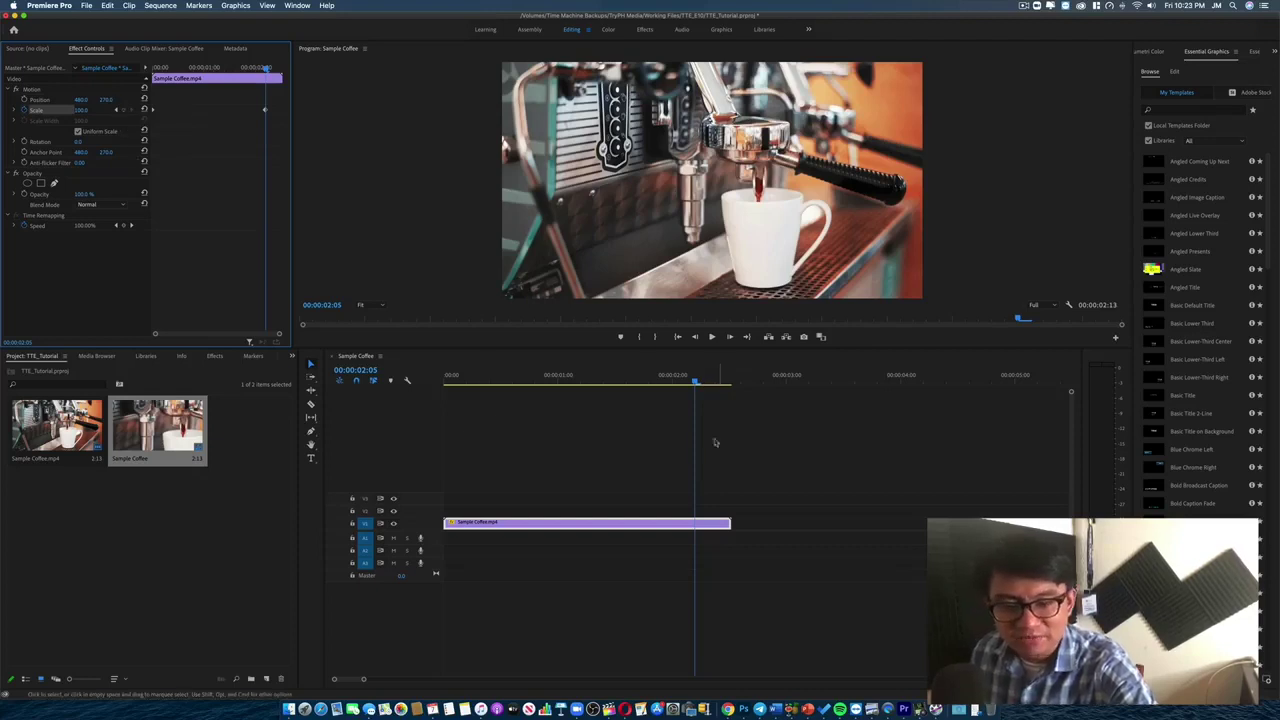
Play the Sample Coffee sequence from its start to review the zoom-out animation, and return the playhead to the start
{"action": "left_click", "coordinate": [443, 384]}
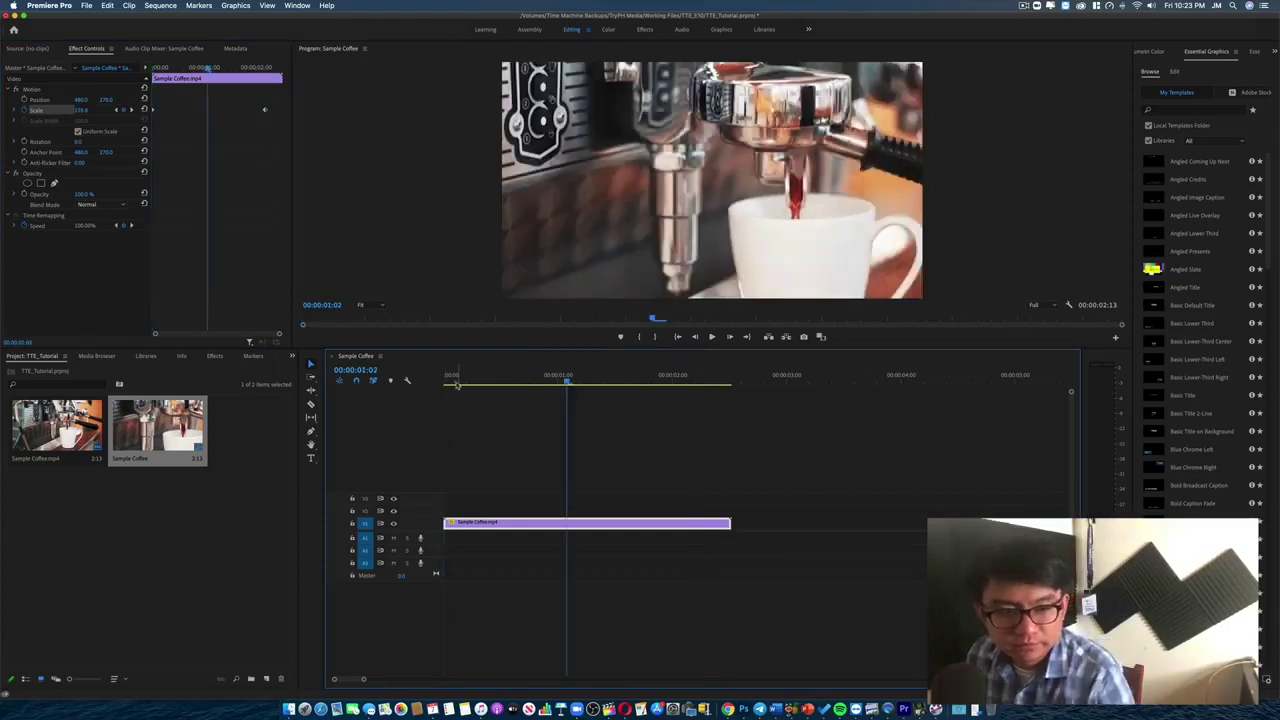
{"action": "left_click_drag", "start_coordinate": [456, 383], "coordinate": [434, 384]}
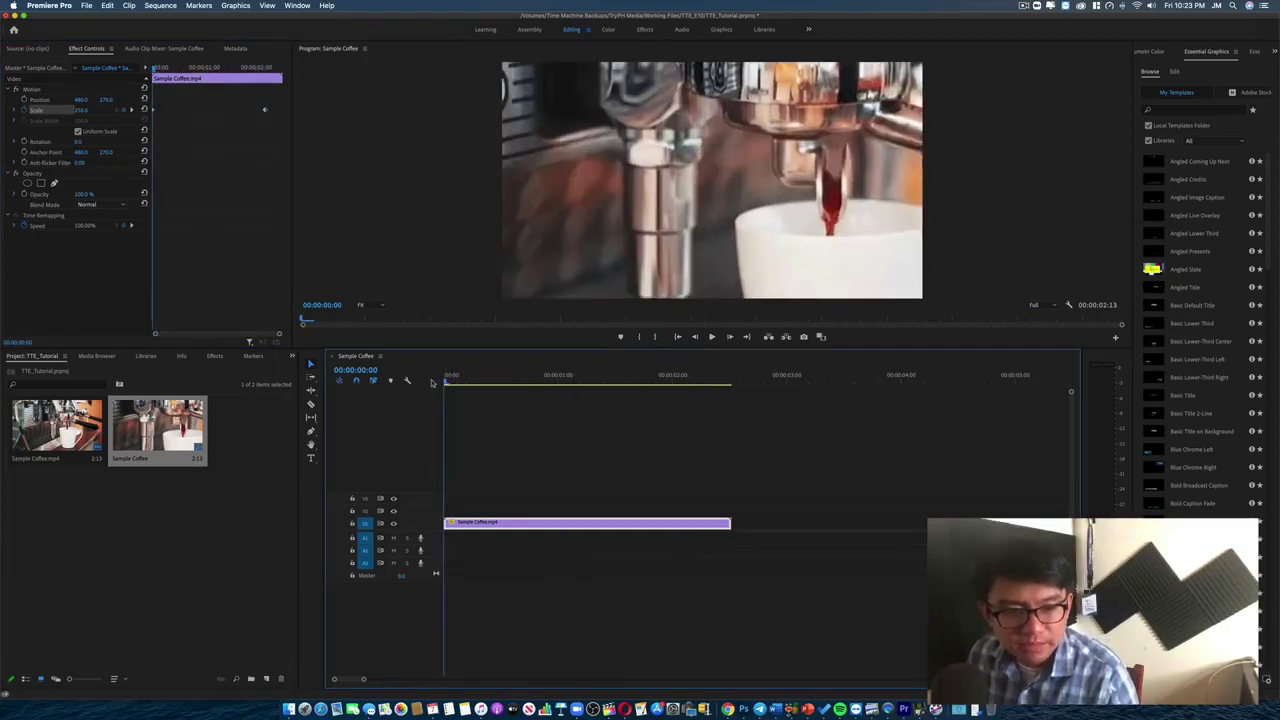
{"action": "key", "text": "space"}
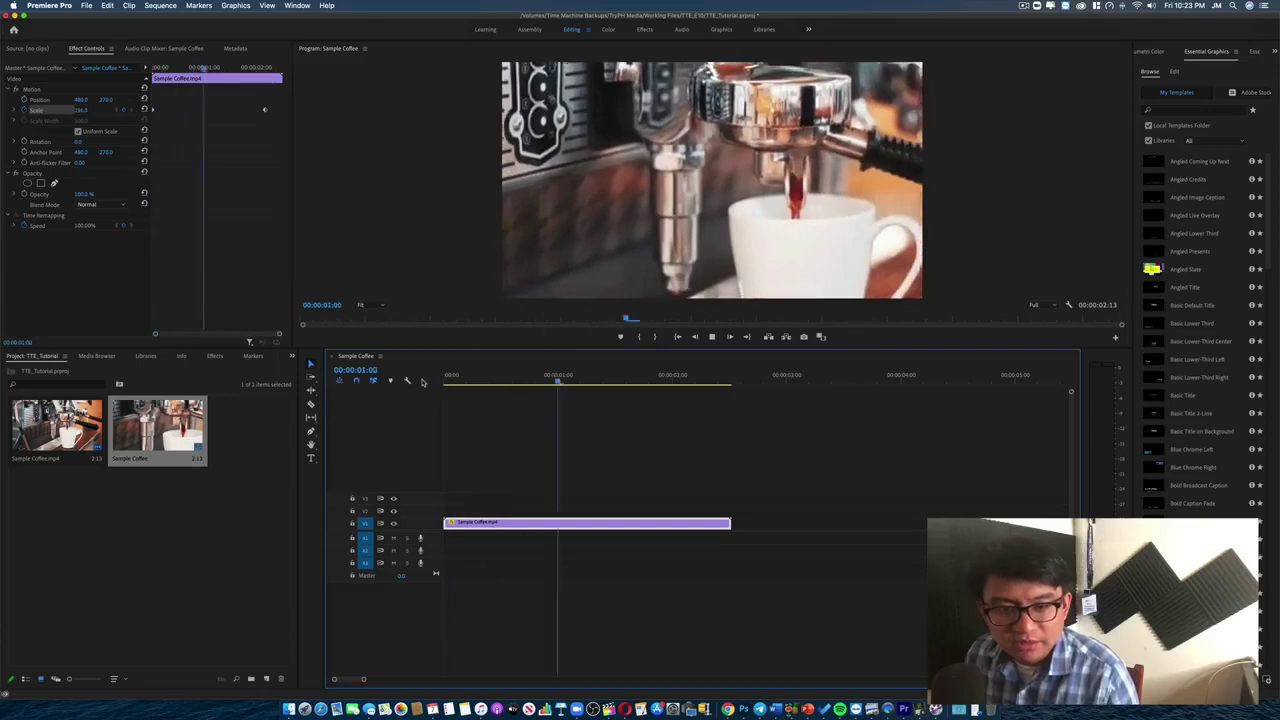
{"action": "left_click", "coordinate": [446, 380]}
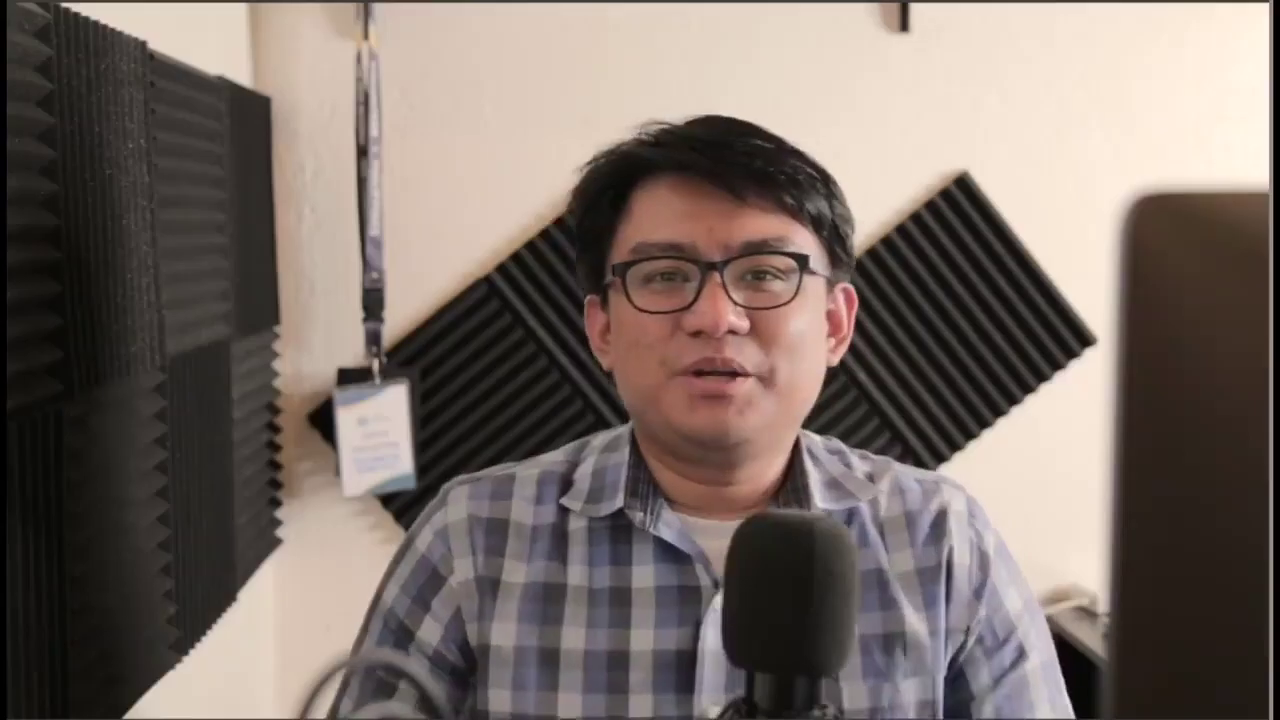